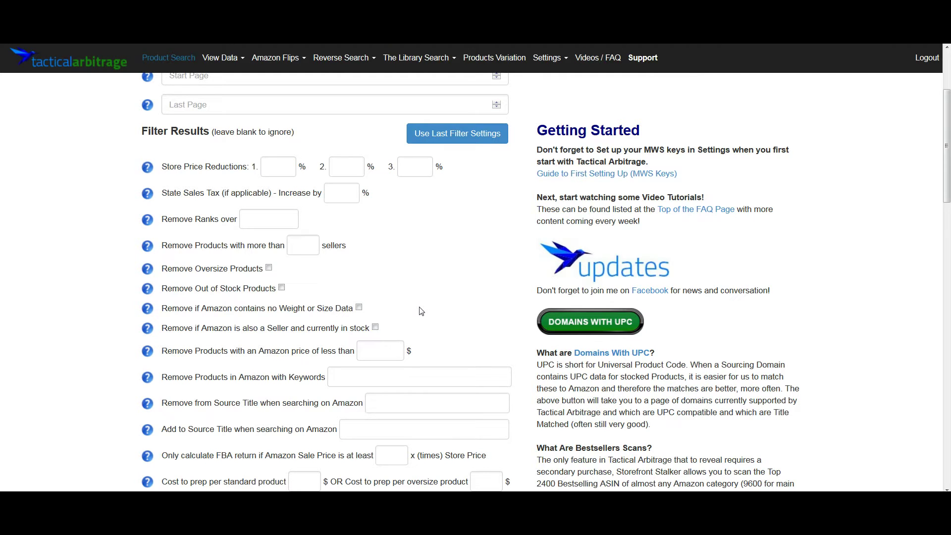
Examine the Product Search form, from the website and category fields through all filter options to the reverse search settings.
scroll(421, 310, "down", 8)
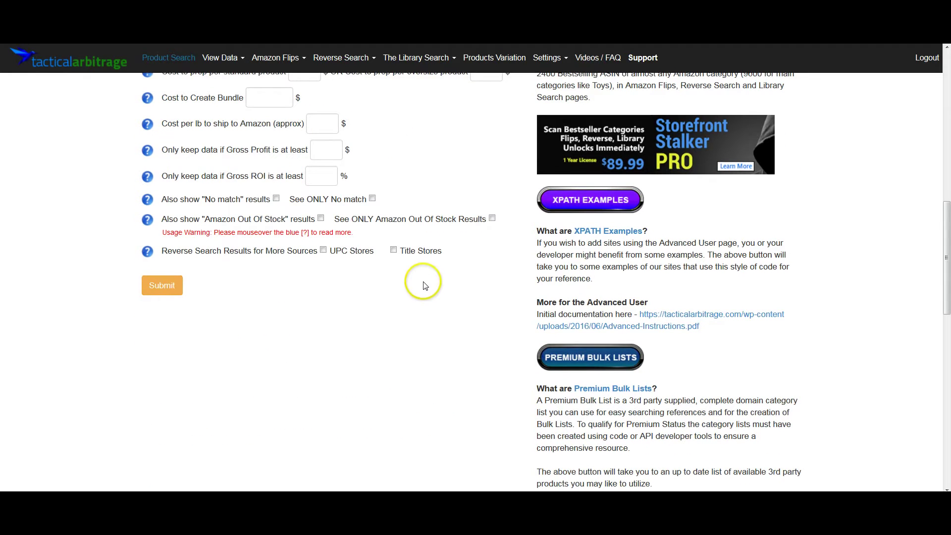
scroll(424, 276, "up", 10)
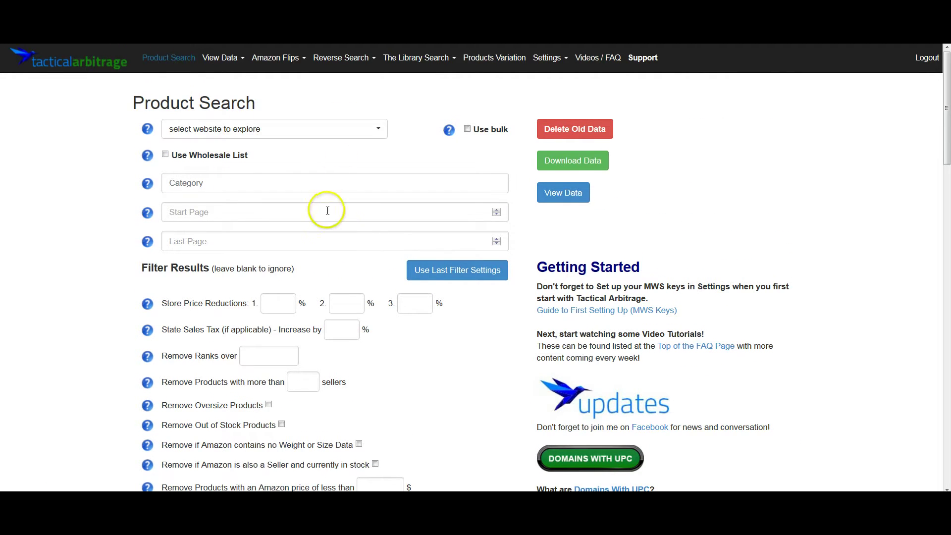
scroll(332, 223, "down", 15)
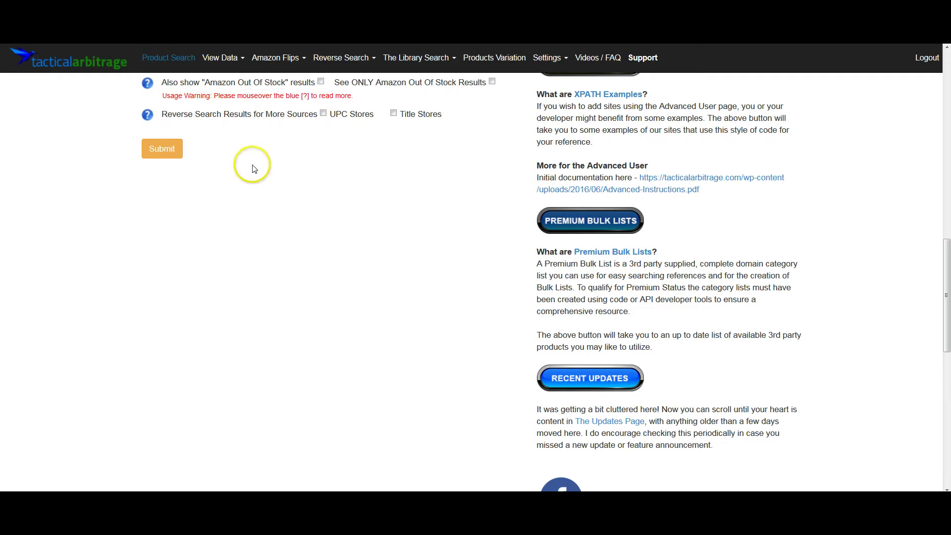
right_click(351, 57)
left_click(366, 65)
key("ctrl+Tab")
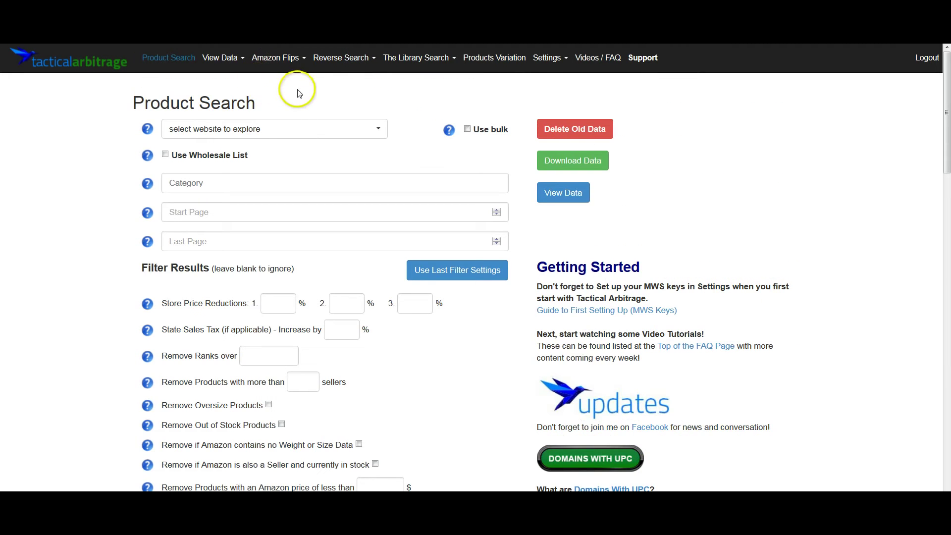
left_click(347, 63)
left_click(327, 84)
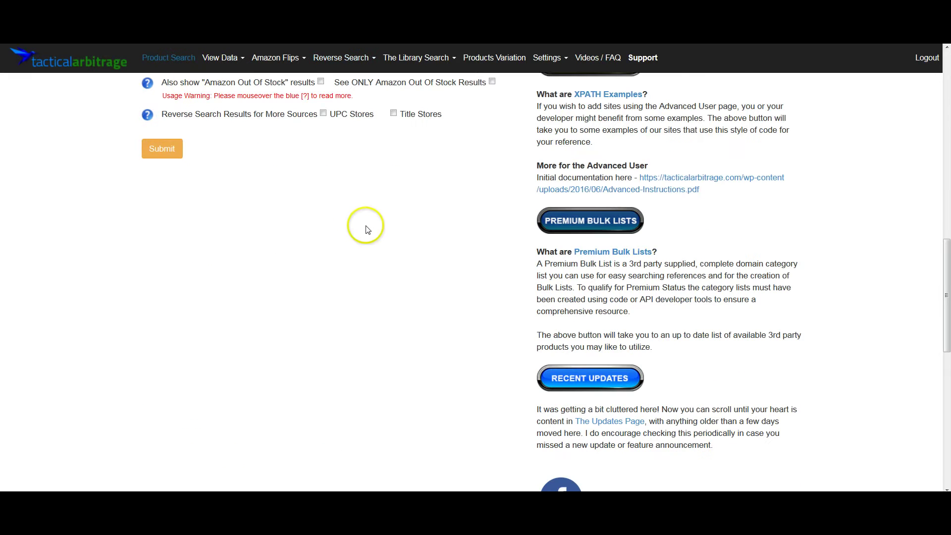
scroll(367, 221, "up", 8)
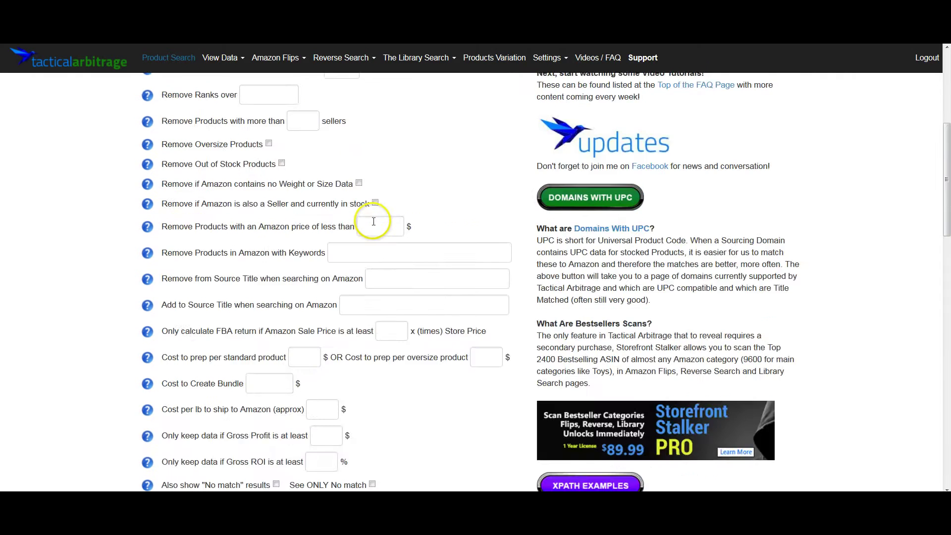
scroll(374, 222, "up", 5)
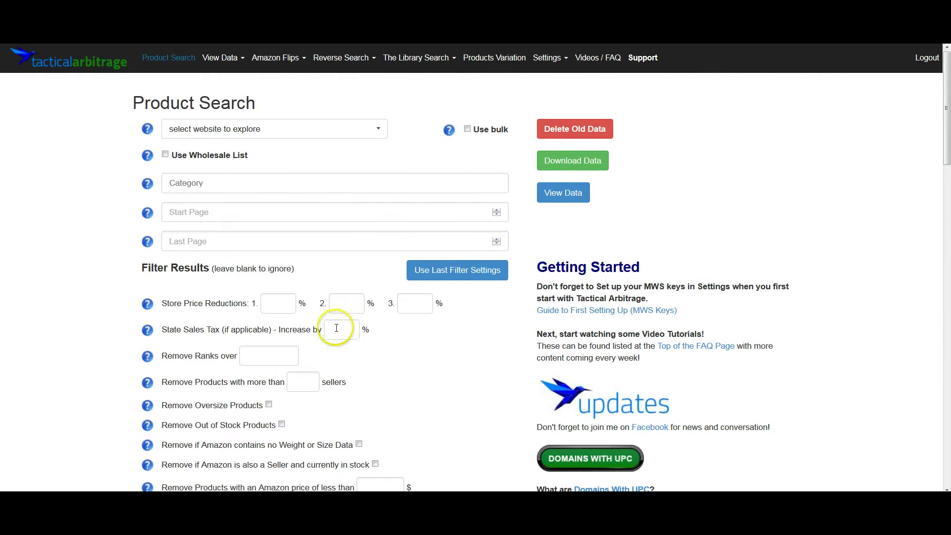
Choose target.com (UPC/EAN Search) as the website to explore and fill in the example category code 5xt87.
left_click(258, 135)
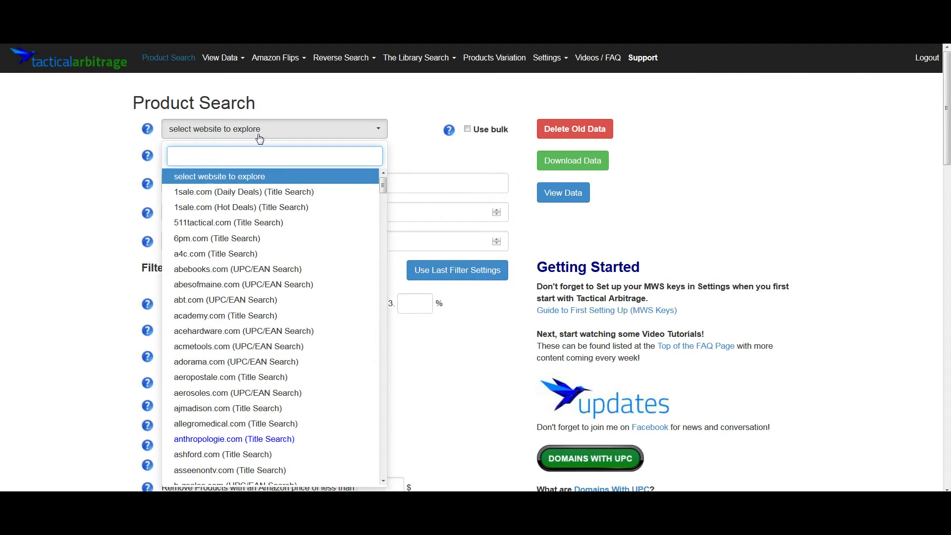
type("target")
key("Return")
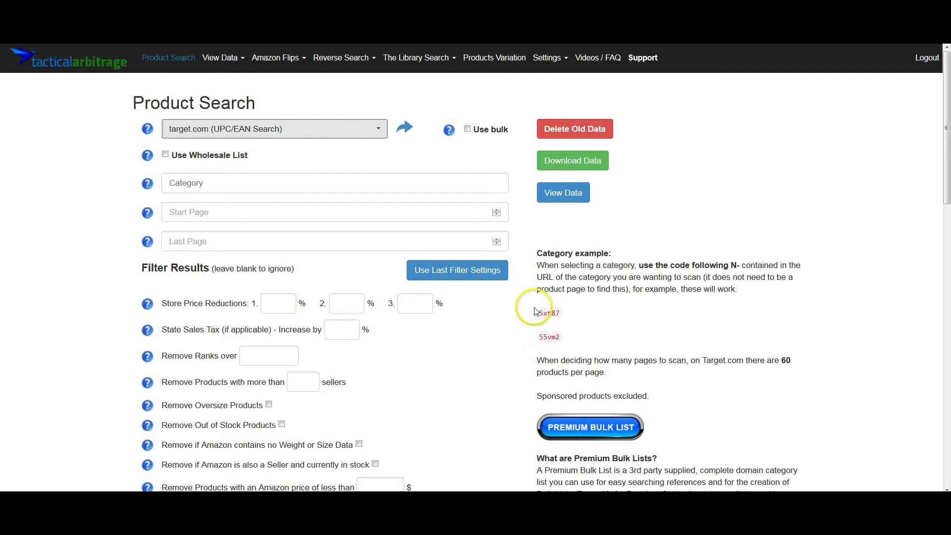
left_click(548, 313)
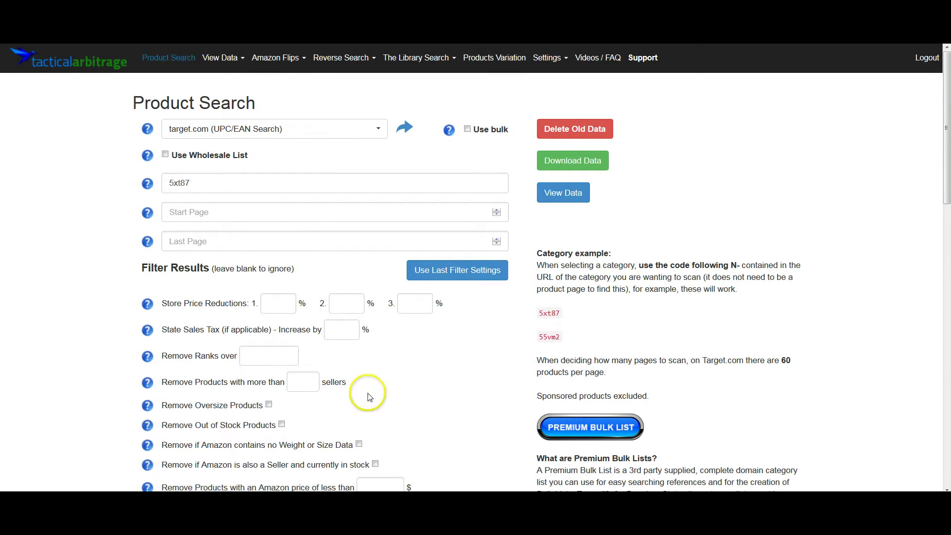
Load the last used filter settings and enable the bulk list with the category code cleared.
left_click(443, 270)
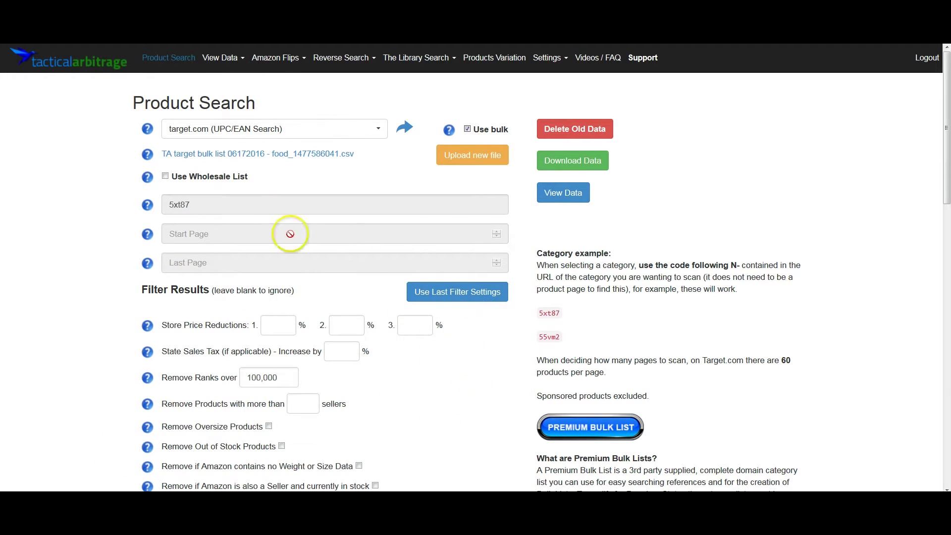
left_click(469, 129)
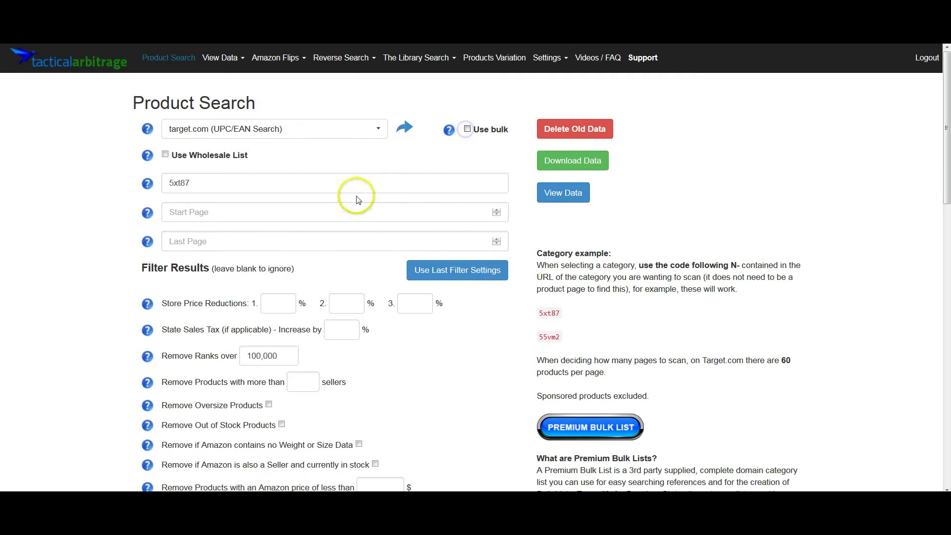
double_click(352, 189)
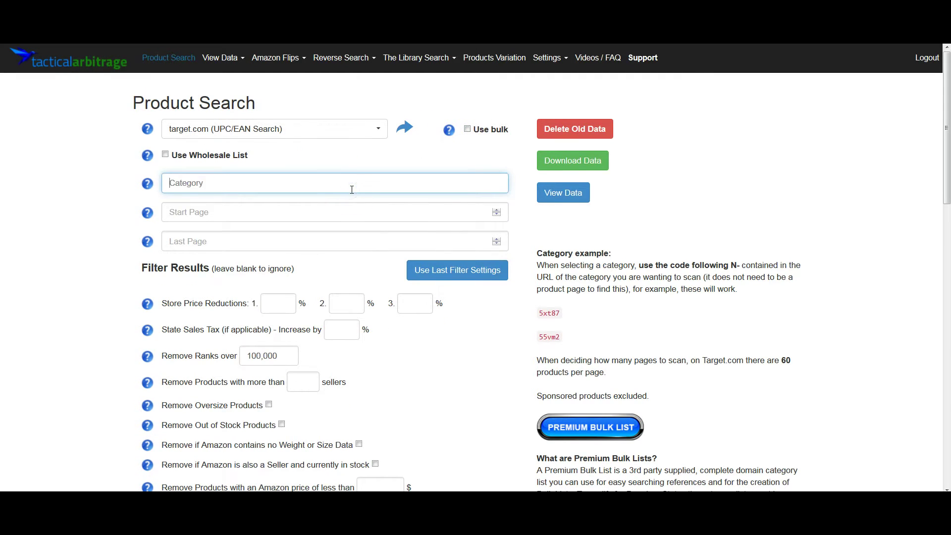
left_click(467, 129)
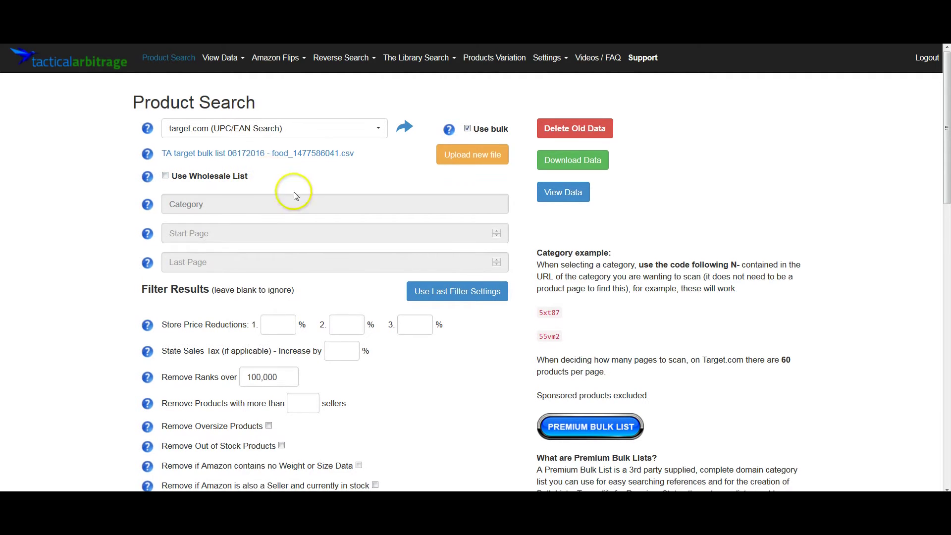
Review the loaded filter settings, including rank limit, excluded keywords, gross ROI, out-of-stock results and reverse search stores.
scroll(294, 195, "down", 3)
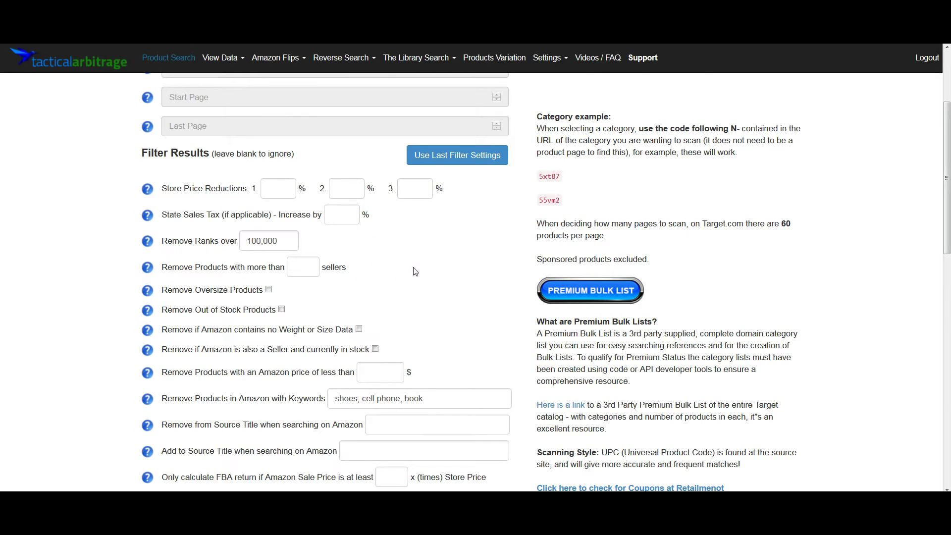
scroll(416, 271, "down", 2)
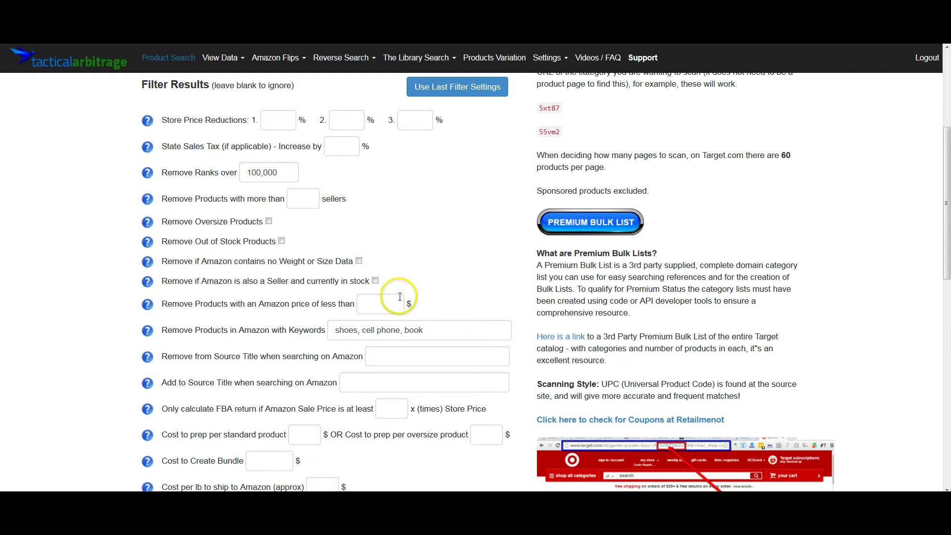
scroll(431, 295, "down", 1)
scroll(433, 296, "down", 2)
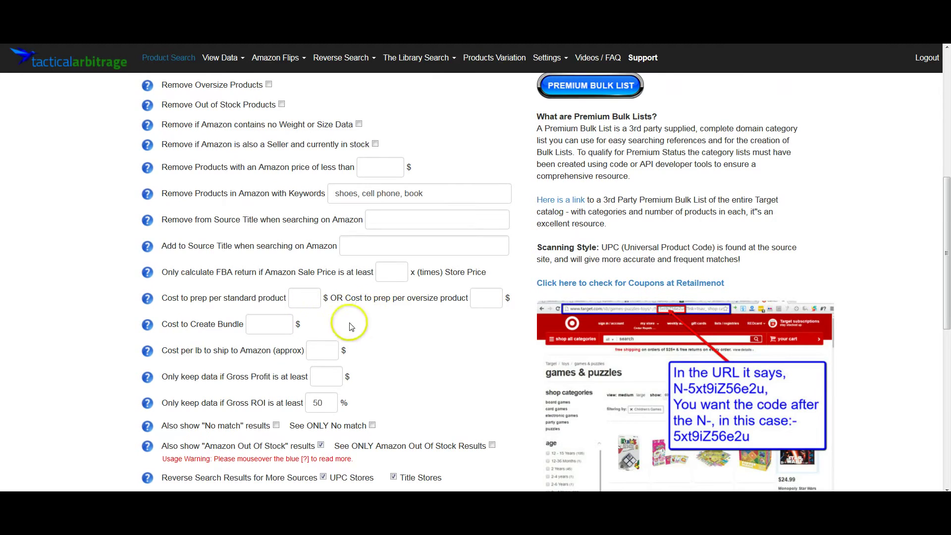
scroll(429, 342, "down", 3)
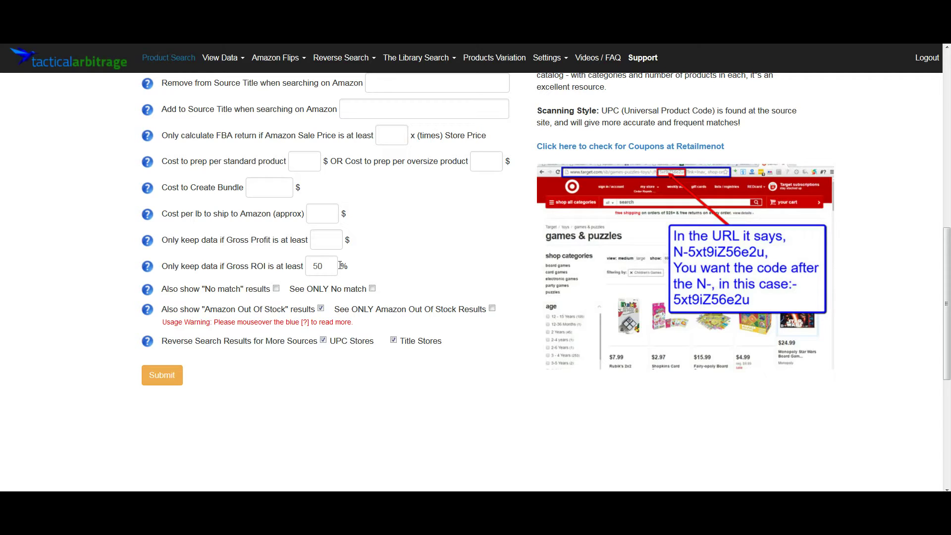
left_click(449, 248)
scroll(308, 405, "up", 2)
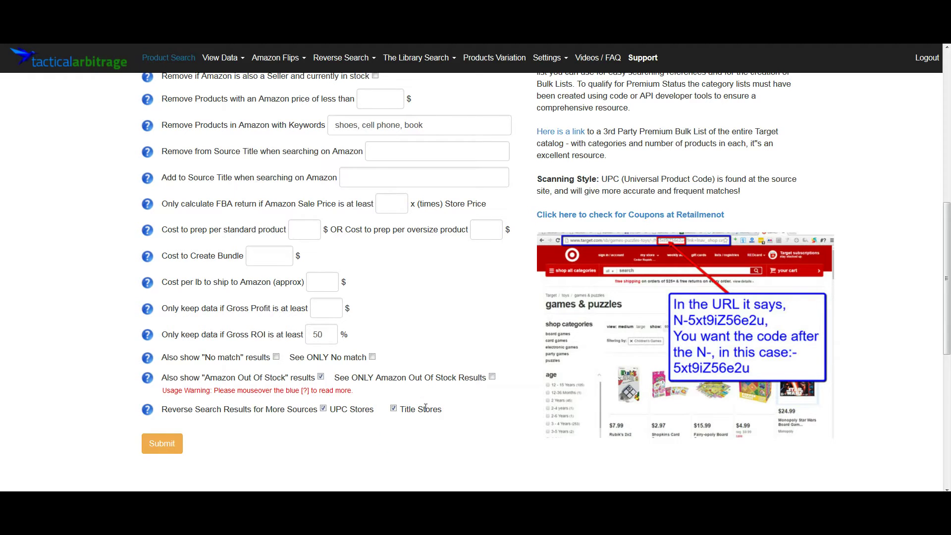
left_click(401, 423)
Turn off the bulk option and reset the website choice to "select website to explore".
scroll(388, 384, "up", 8)
left_click(468, 130)
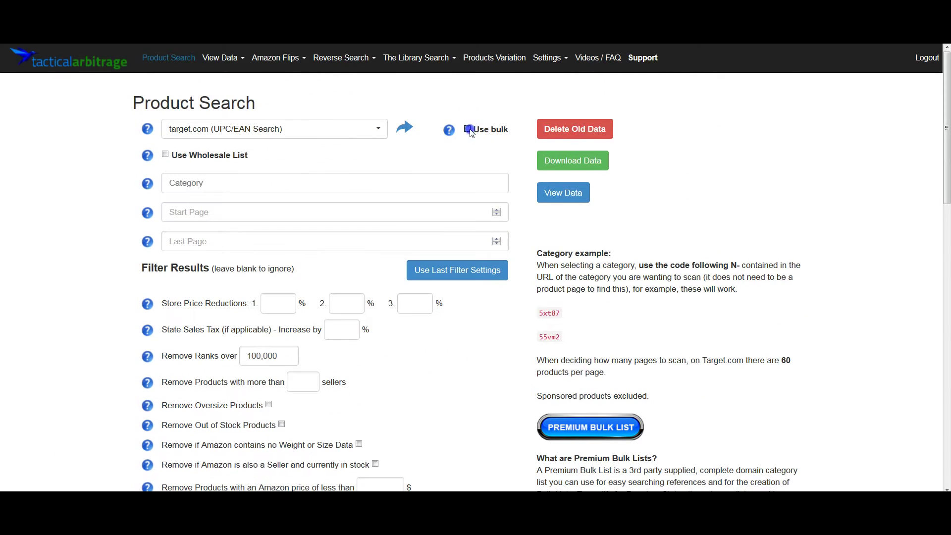
left_click(311, 128)
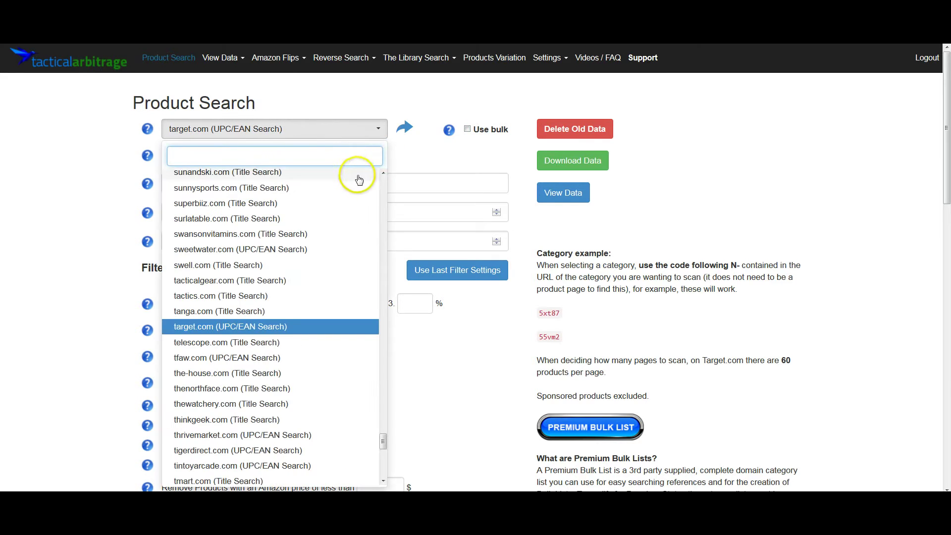
left_click(383, 183)
left_click(383, 182)
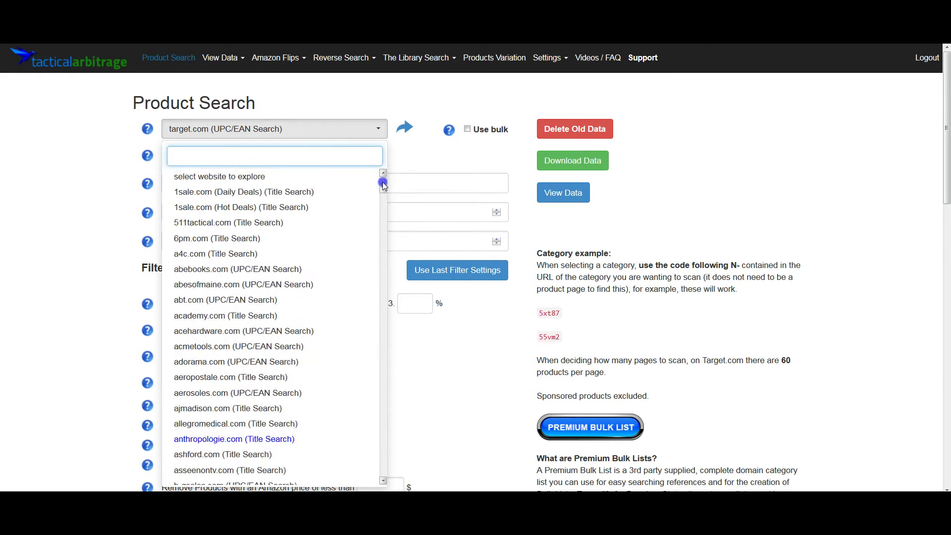
left_click(325, 183)
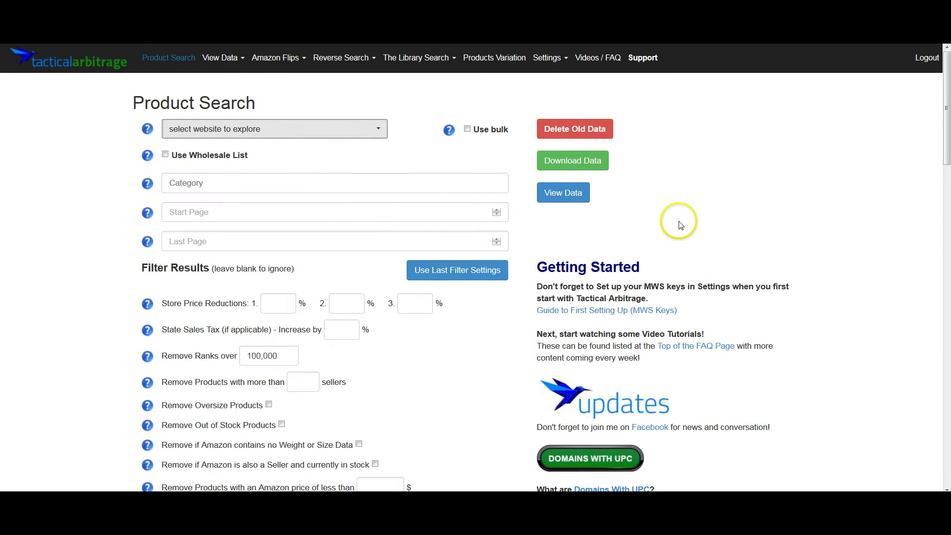
Open the Domains With UPC list and examine which sourcing sites are matched by UPC or by title.
scroll(691, 264, "down", 1)
scroll(691, 264, "down", 3)
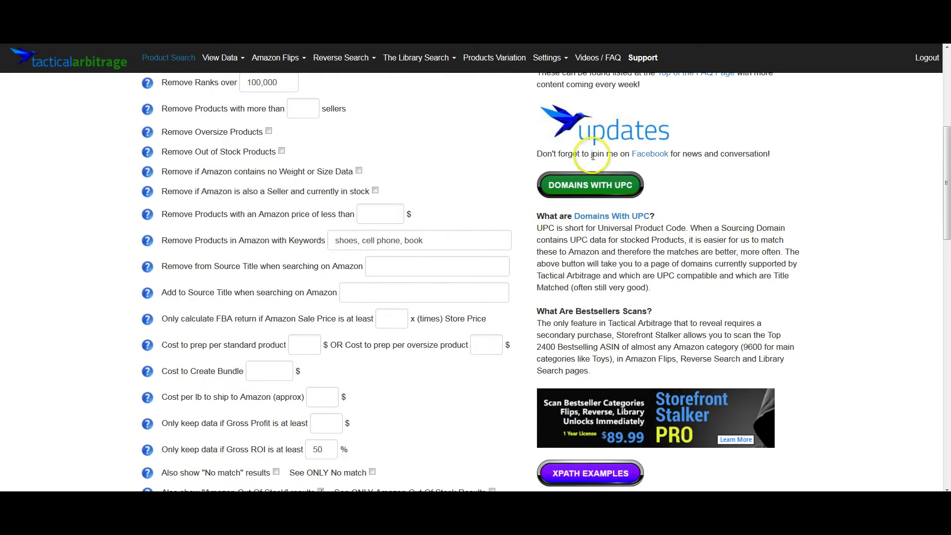
left_click(582, 194)
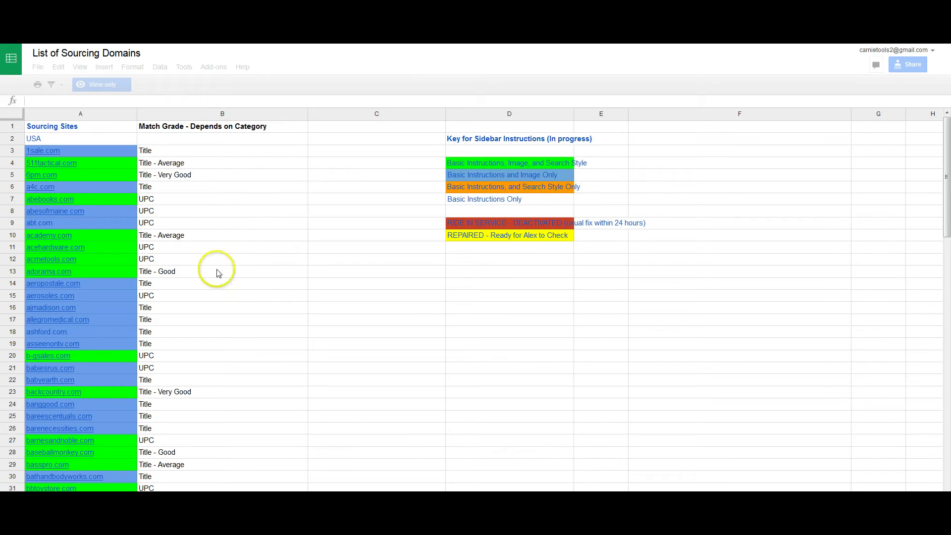
left_click(215, 273)
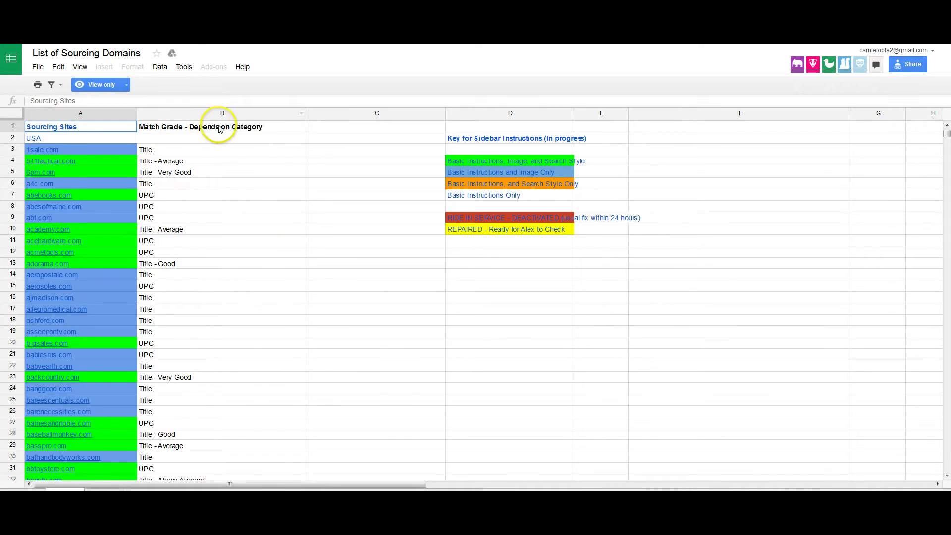
left_click(144, 151)
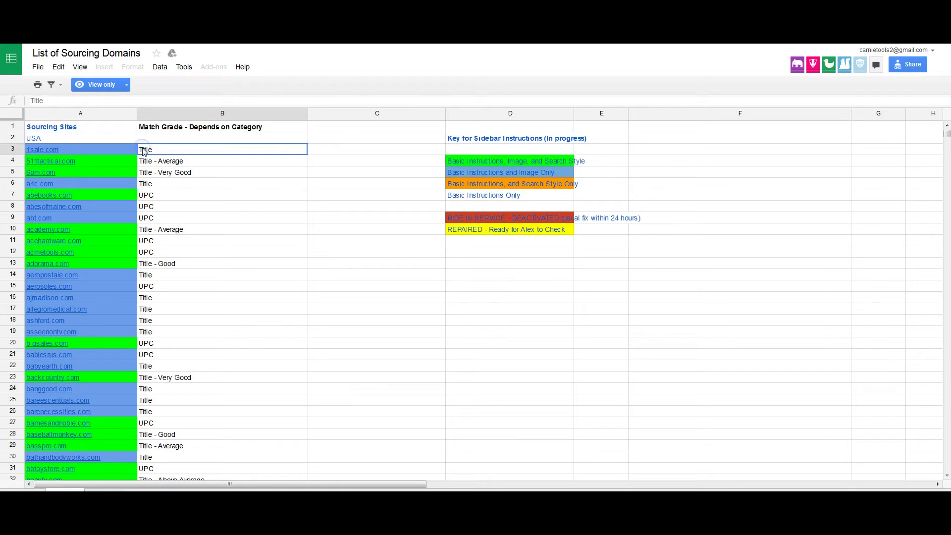
left_click(146, 195)
scroll(164, 238, "down", 5)
scroll(166, 251, "down", 13)
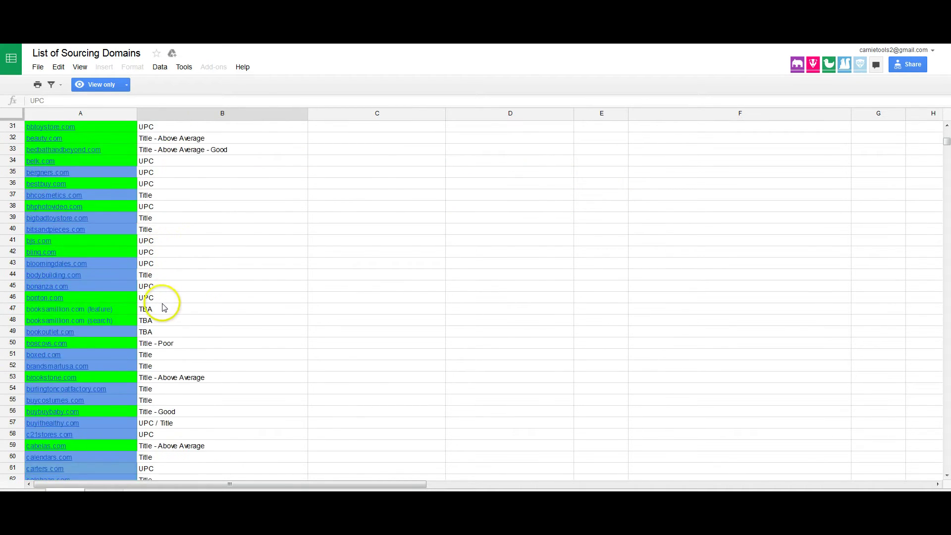
scroll(166, 326, "down", 11)
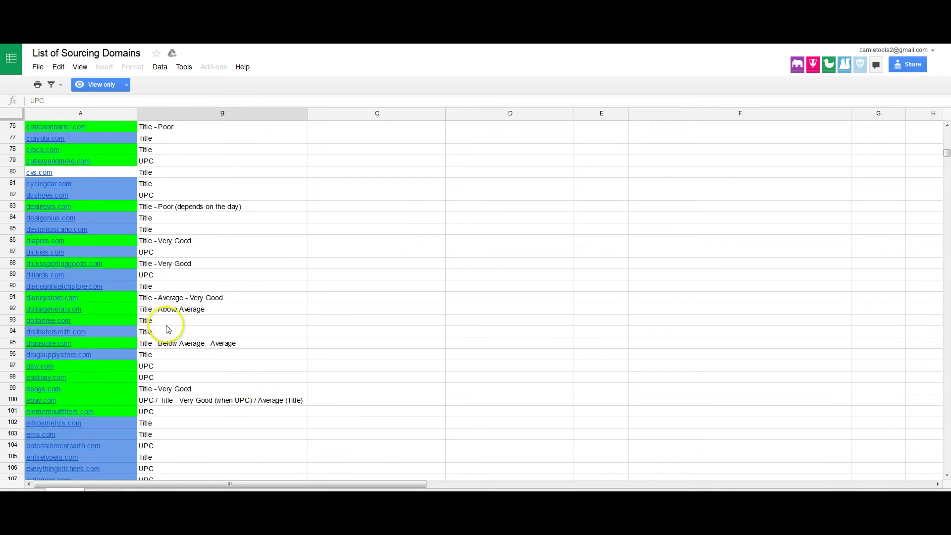
scroll(183, 365, "down", 6)
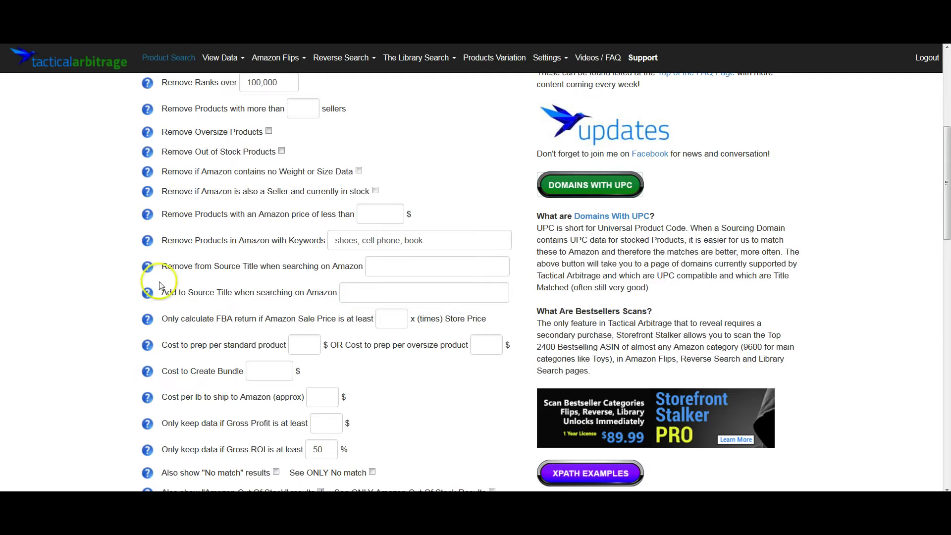
Look over the Product Search form again, then reopen the Domains With UPC list and continue through its match grades.
scroll(117, 297, "down", 8)
scroll(315, 213, "up", 1)
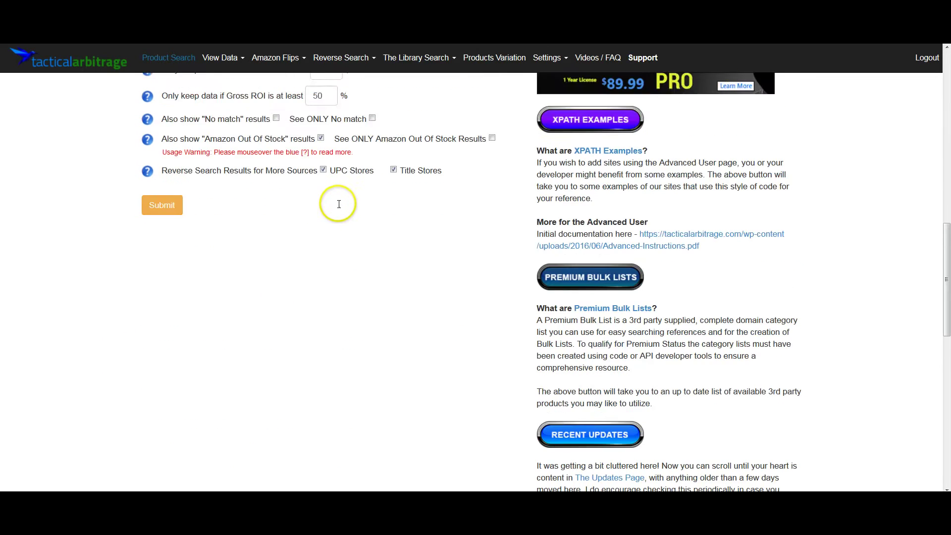
scroll(339, 204, "up", 3)
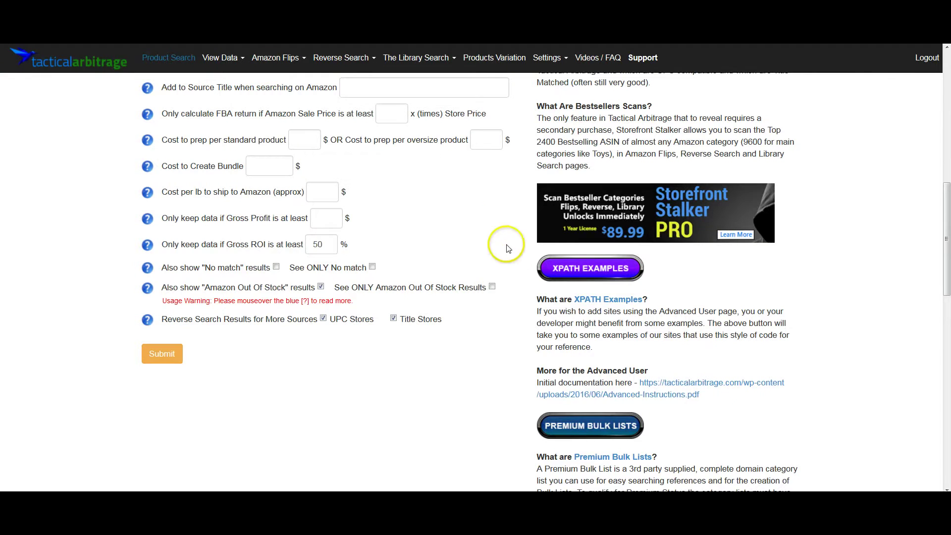
scroll(503, 244, "up", 10)
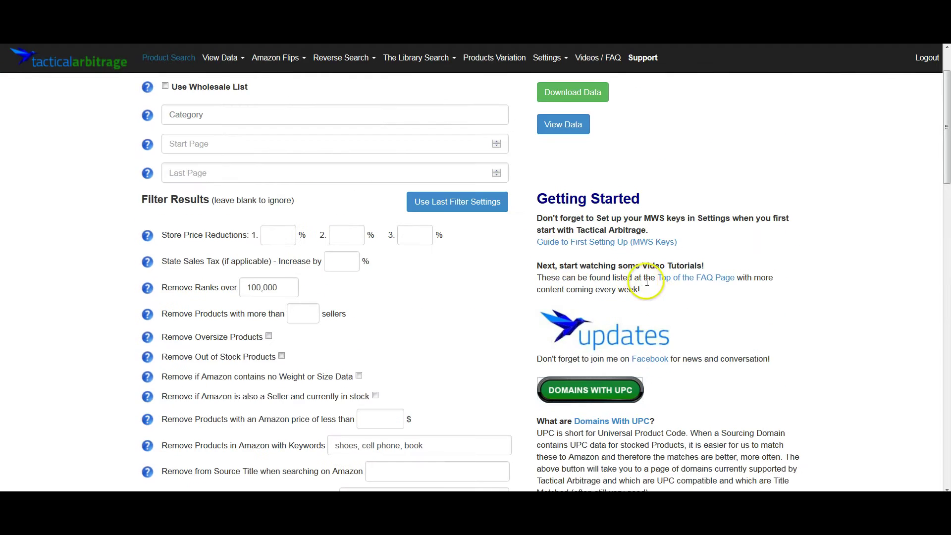
left_click(616, 392)
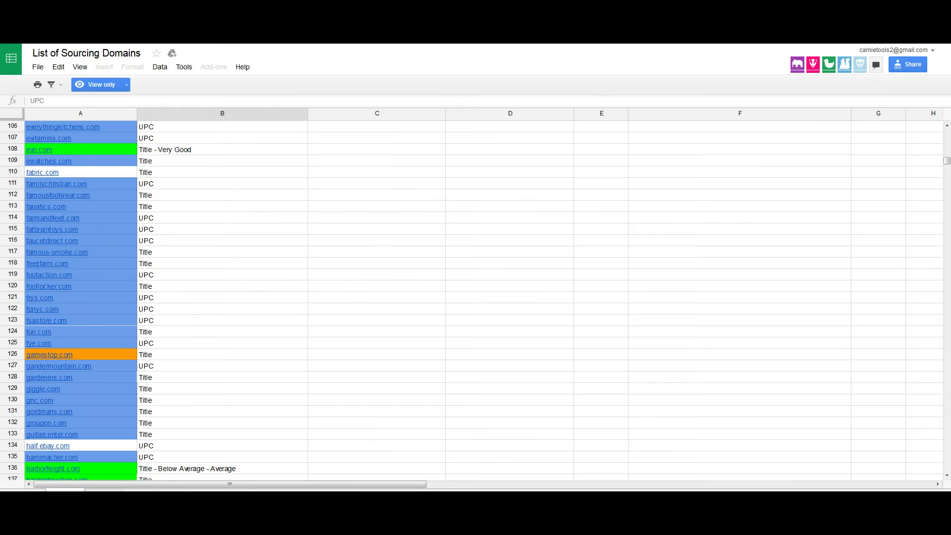
scroll(192, 311, "down", 4)
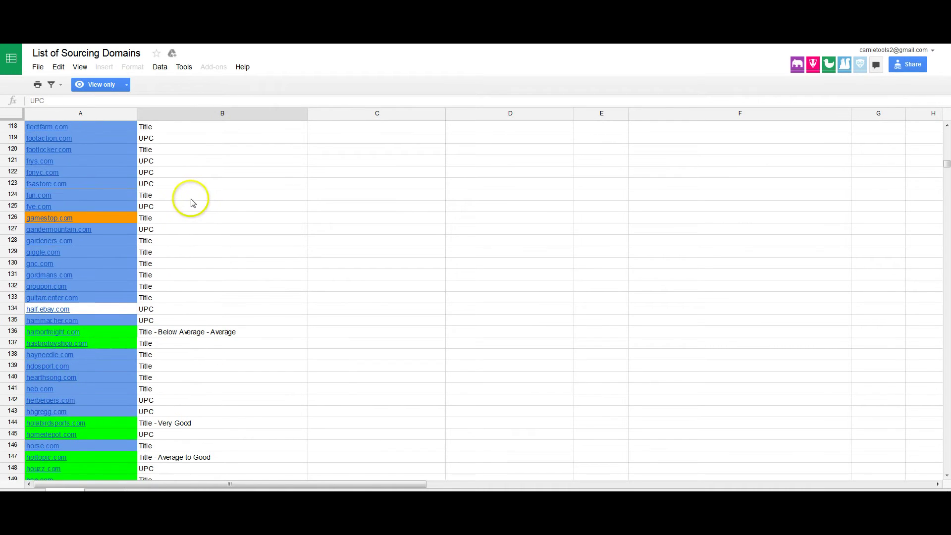
Examine the rest of the sourcing domains list, including the UK and Canada sections, for UPC or title matching.
scroll(194, 329, "down", 5)
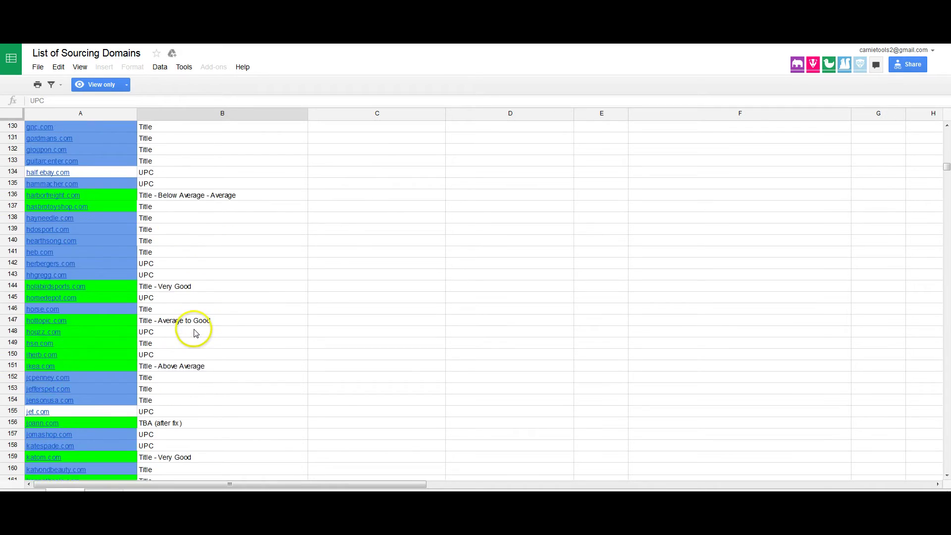
scroll(195, 331, "down", 4)
scroll(207, 255, "down", 6)
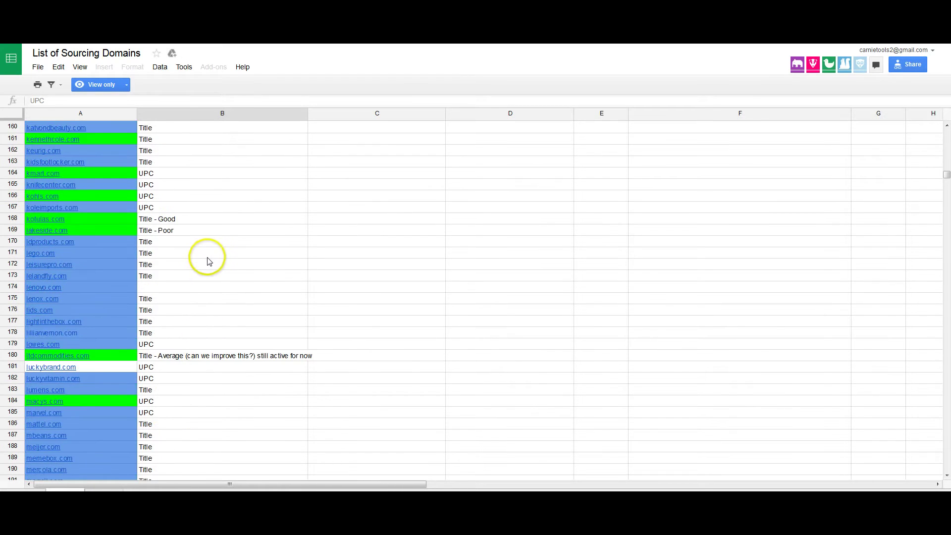
scroll(206, 263, "down", 2)
scroll(206, 270, "down", 20)
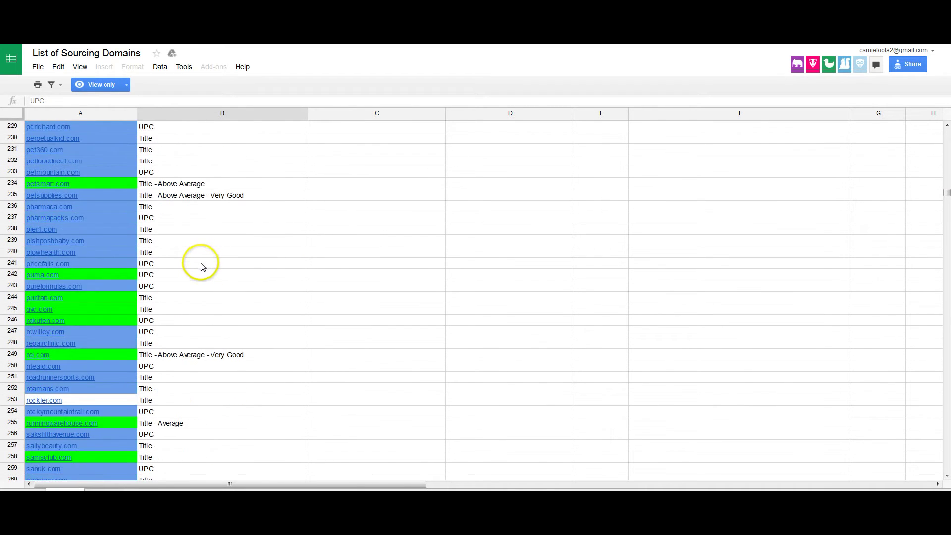
scroll(202, 277, "down", 20)
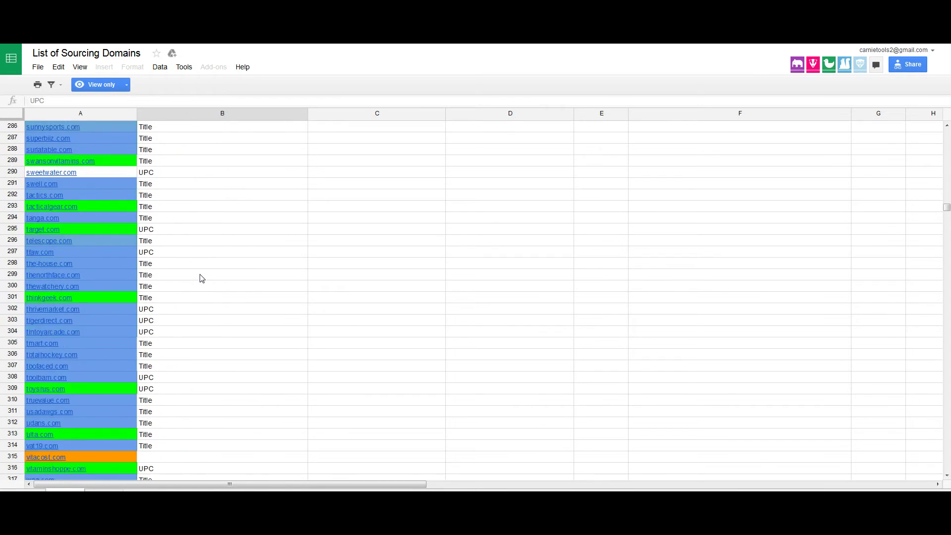
scroll(200, 279, "down", 5)
scroll(200, 281, "down", 8)
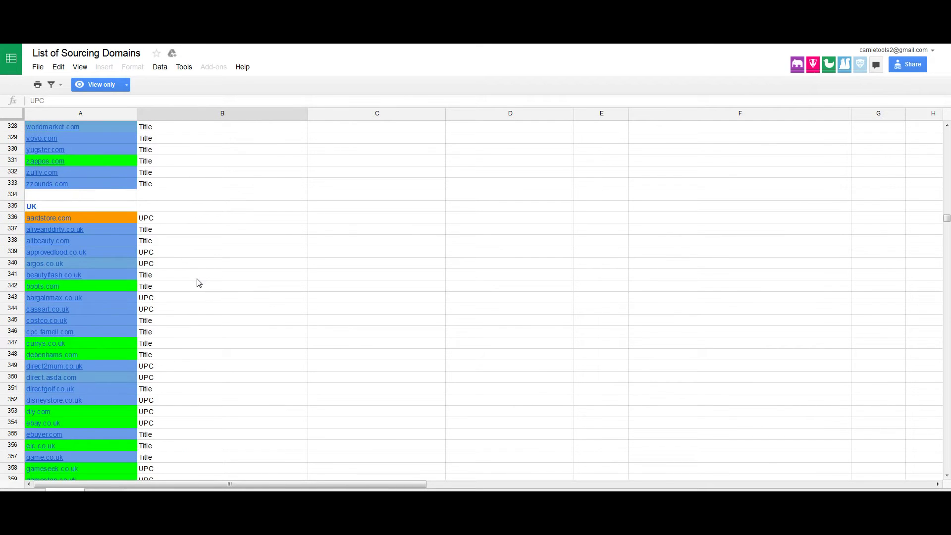
scroll(198, 253, "down", 15)
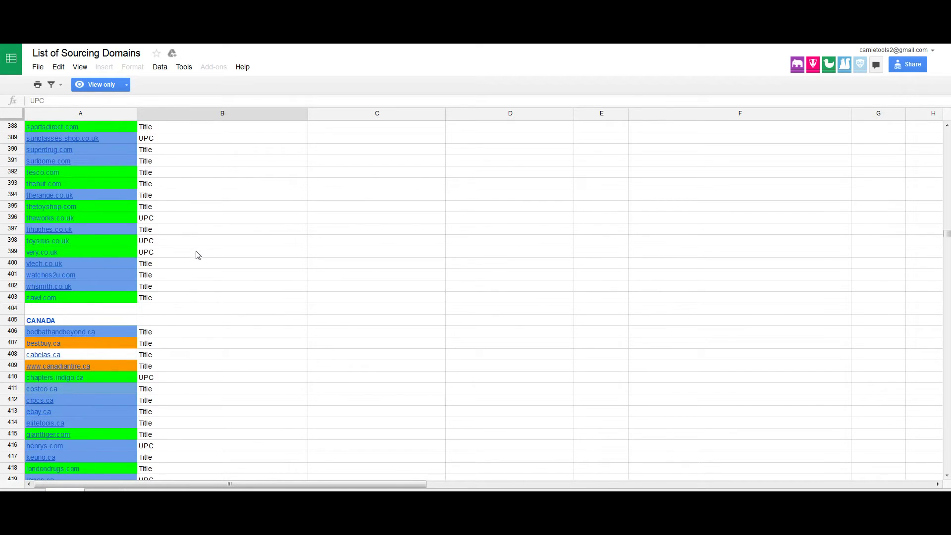
scroll(176, 278, "down", 4)
scroll(182, 271, "up", 19)
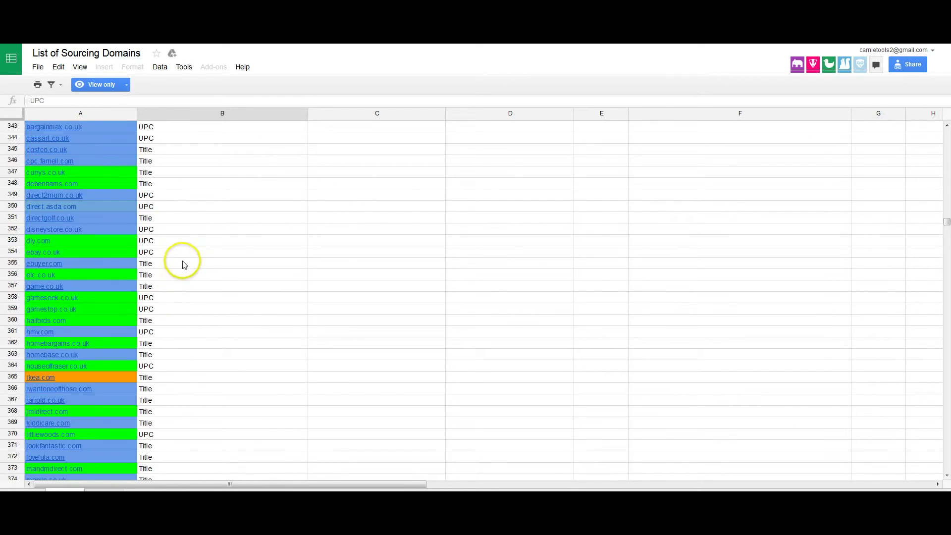
scroll(183, 264, "up", 20)
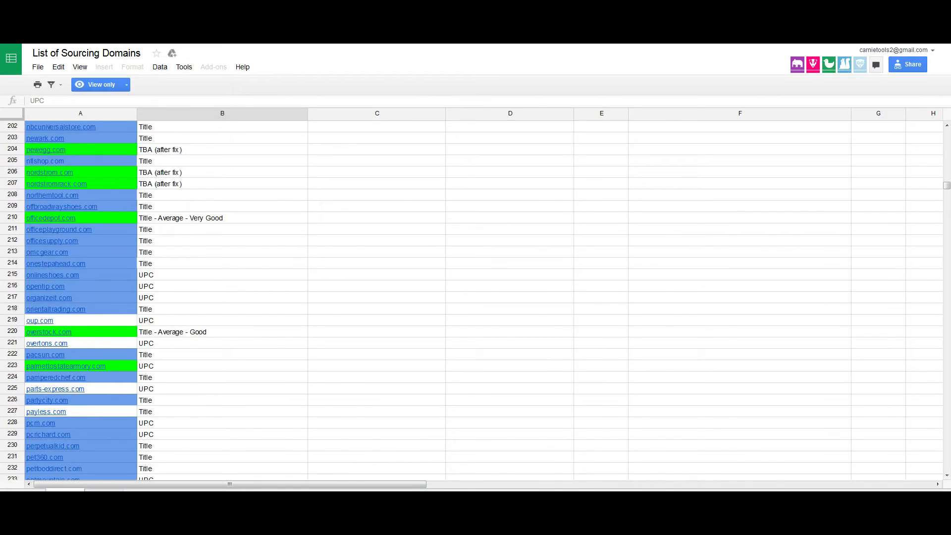
Return to the Product Search form, turn on the bulk option and select target.com (UPC/EAN Search) as the website.
key("ctrl+Tab")
scroll(371, 233, "up", 3)
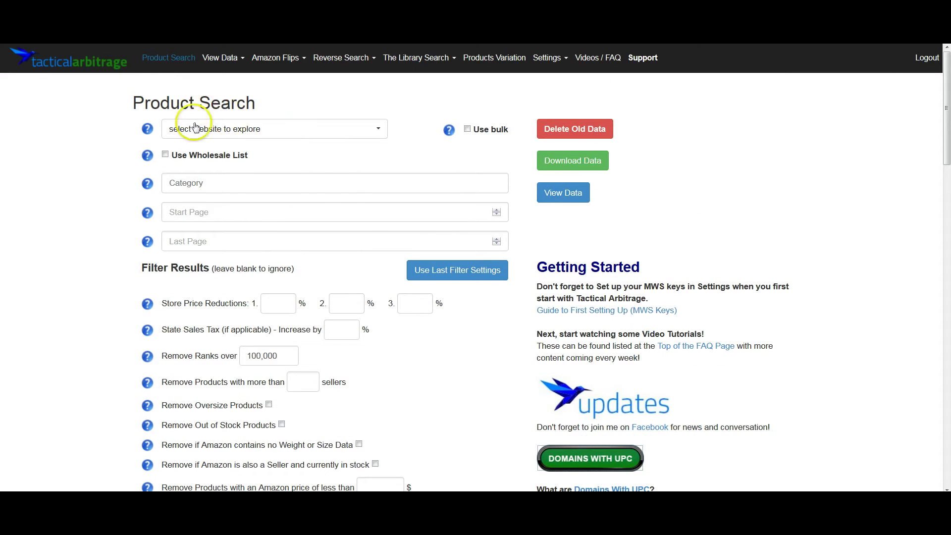
left_click(466, 130)
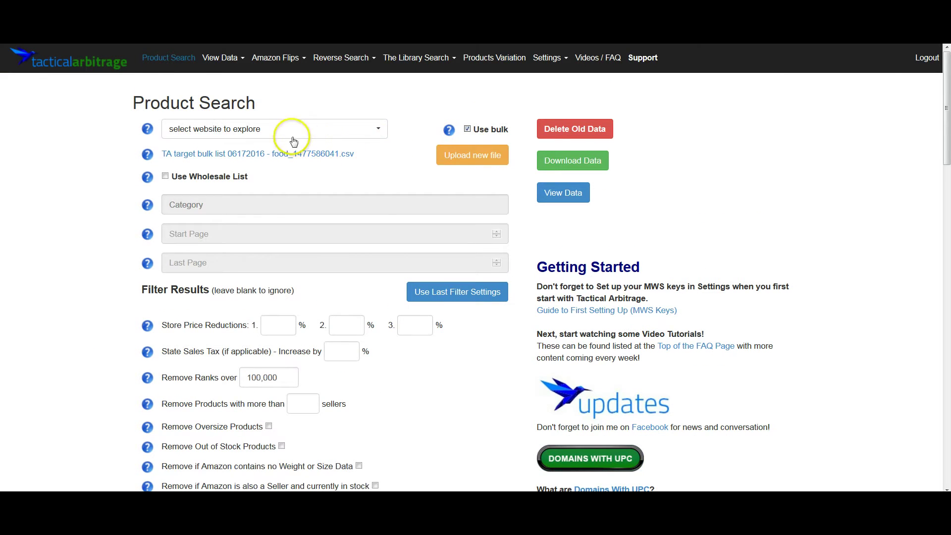
left_click(292, 134)
type("target")
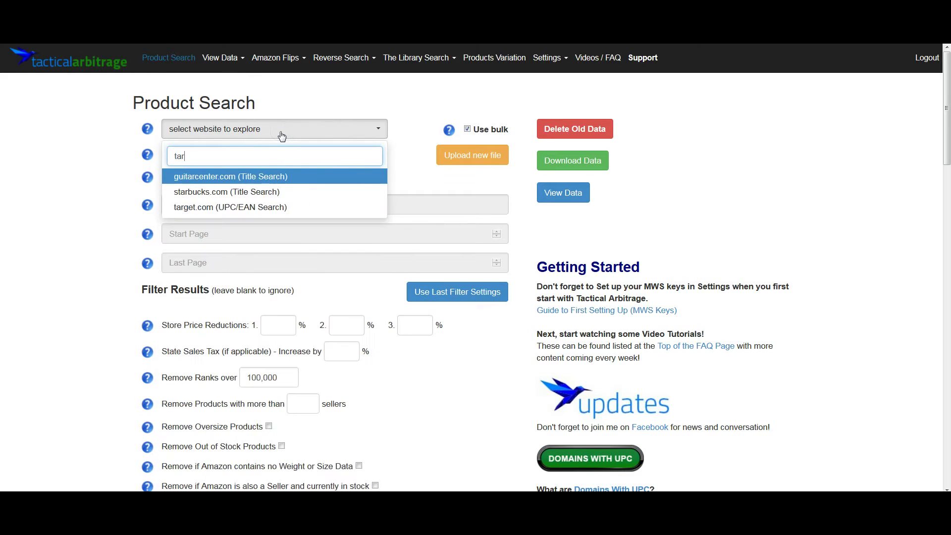
key("Return")
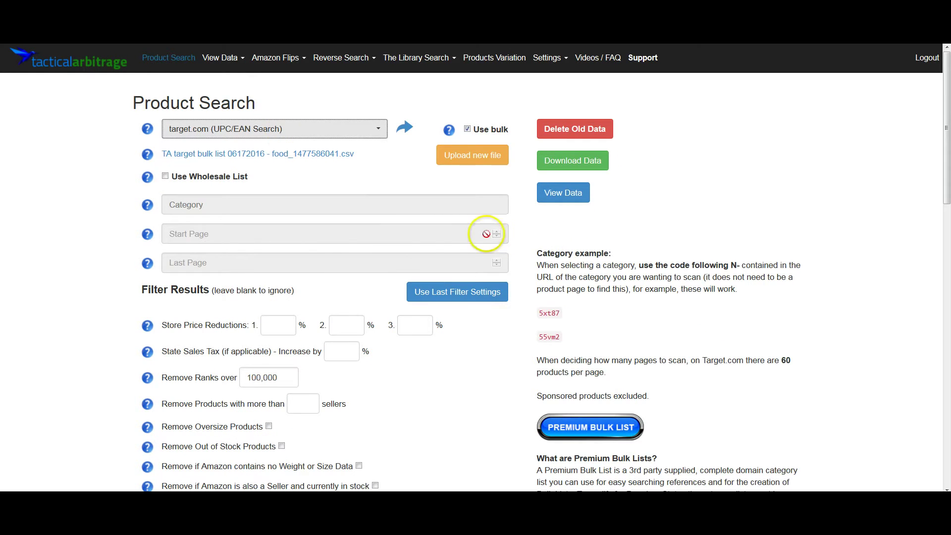
Check the remaining filter settings and submit the target.com bulk search.
scroll(401, 292, "down", 3)
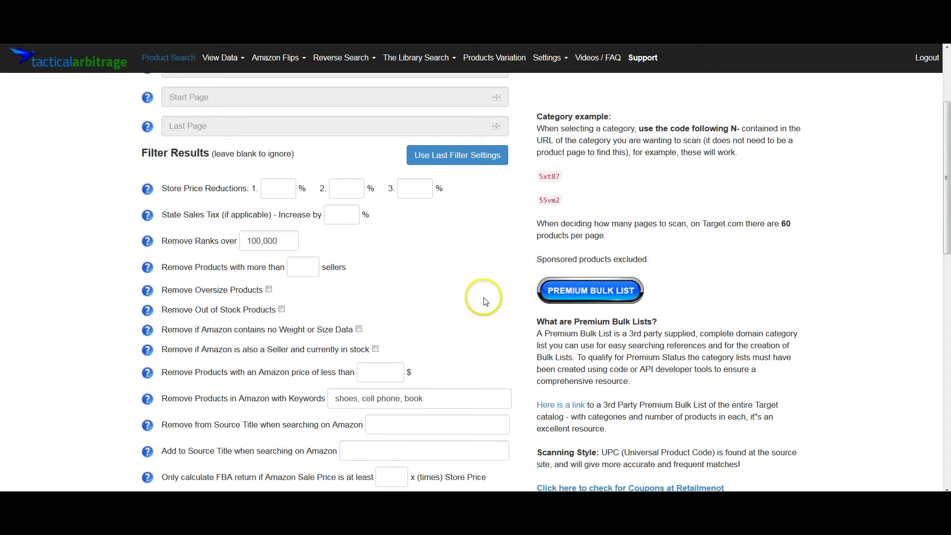
scroll(452, 304, "down", 10)
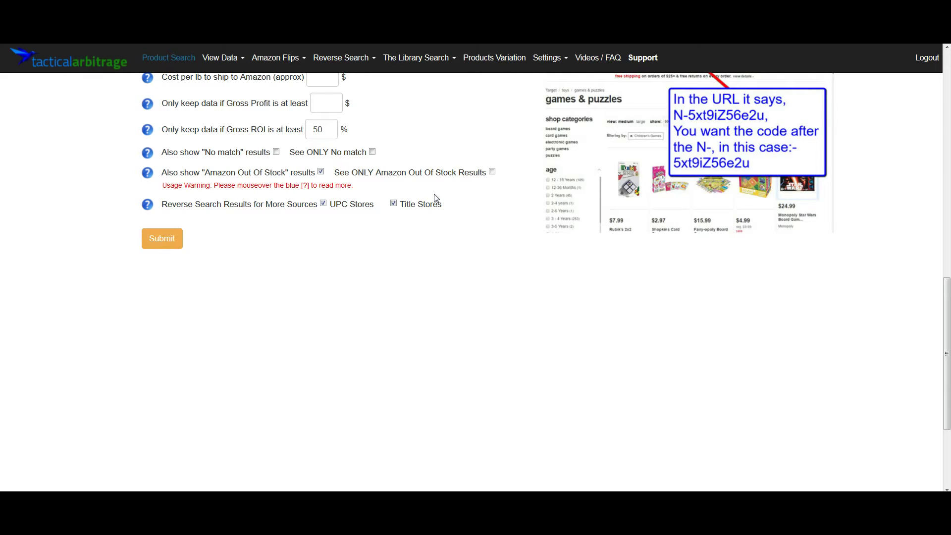
scroll(394, 238, "up", 2)
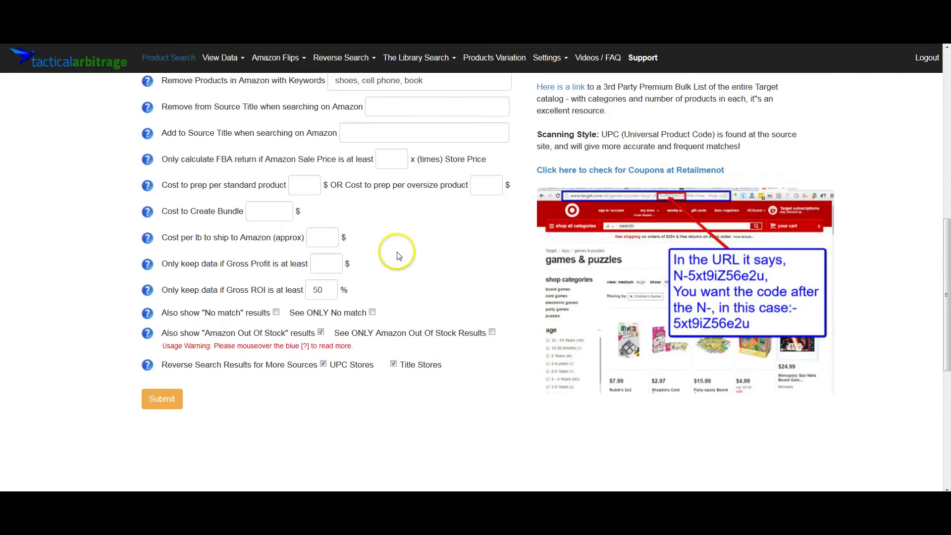
scroll(377, 282, "down", 2)
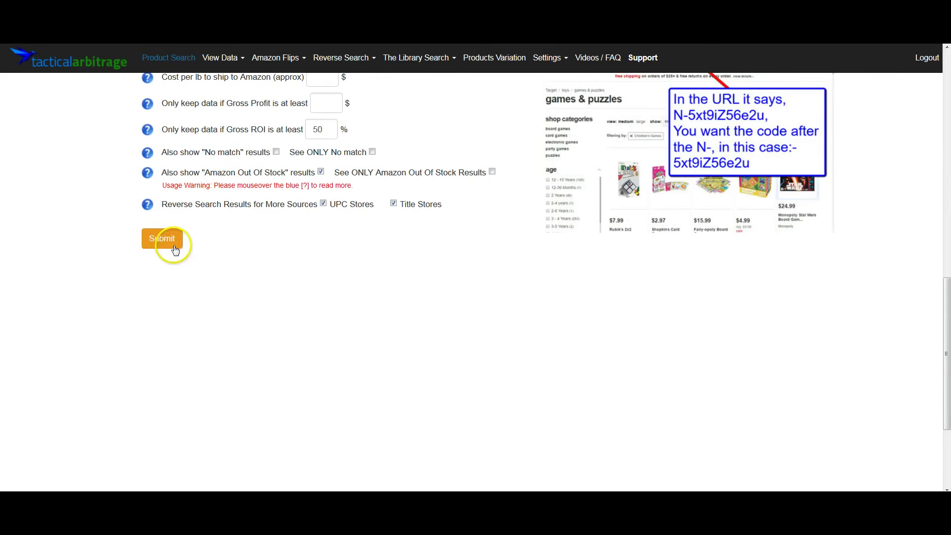
left_click(156, 242)
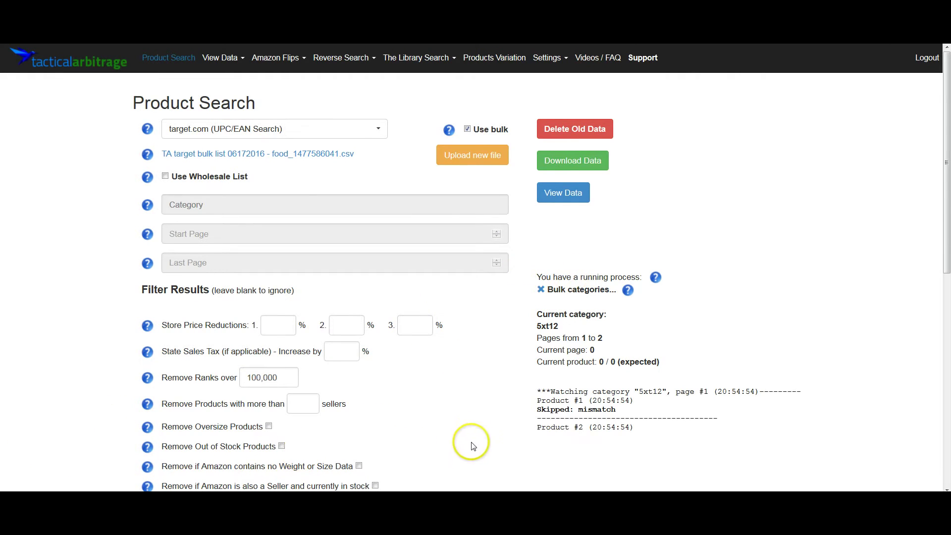
Read through the running process log to examine each product's Amazon match, reverse search sources and reason for being skipped.
scroll(488, 403, "down", 3)
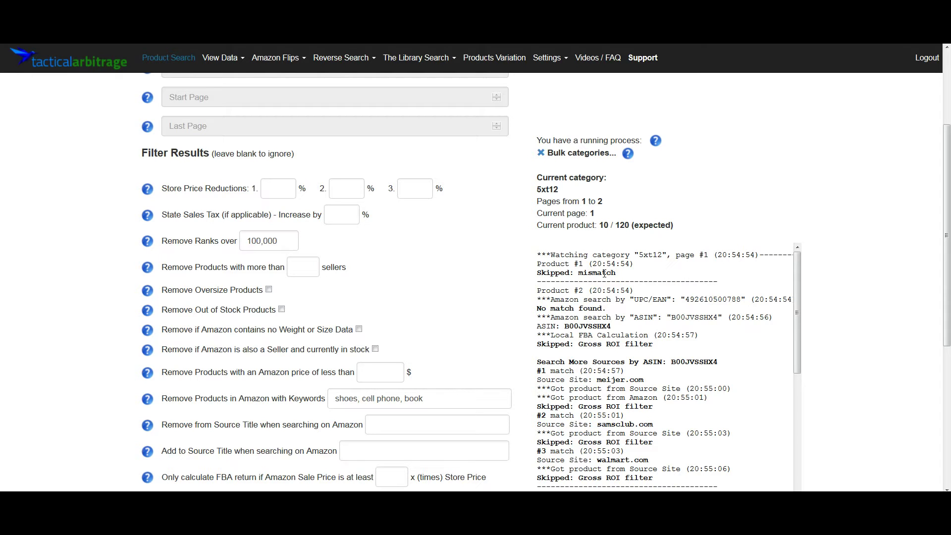
scroll(769, 341, "down", 2)
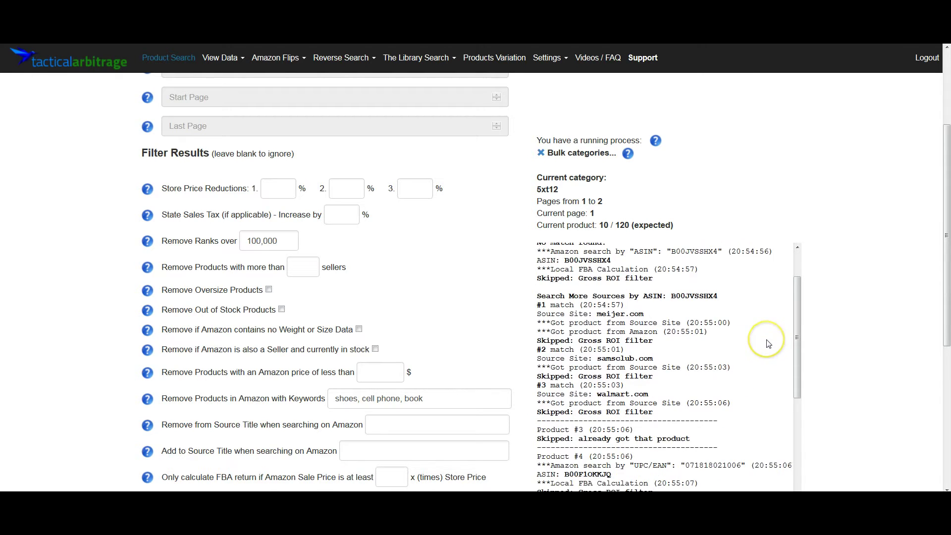
scroll(792, 337, "up", 2)
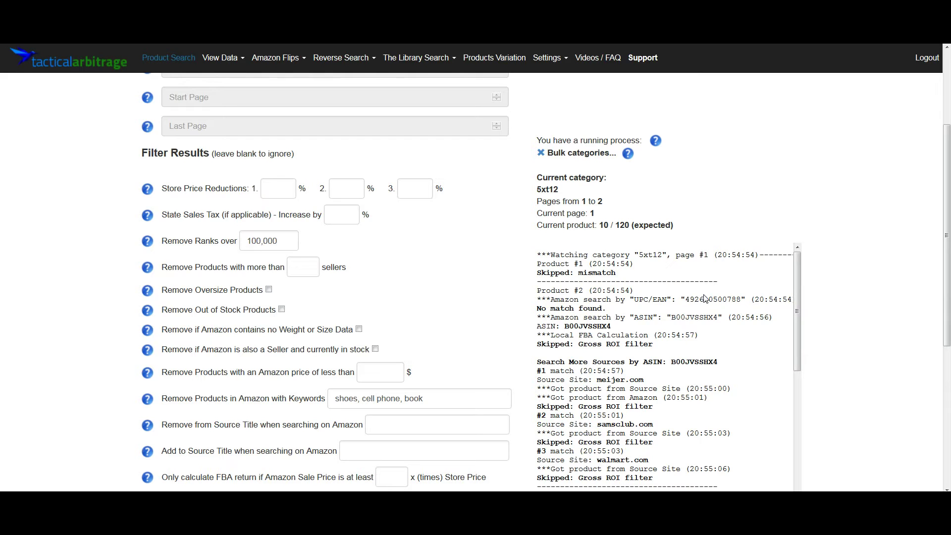
scroll(706, 298, "down", 3)
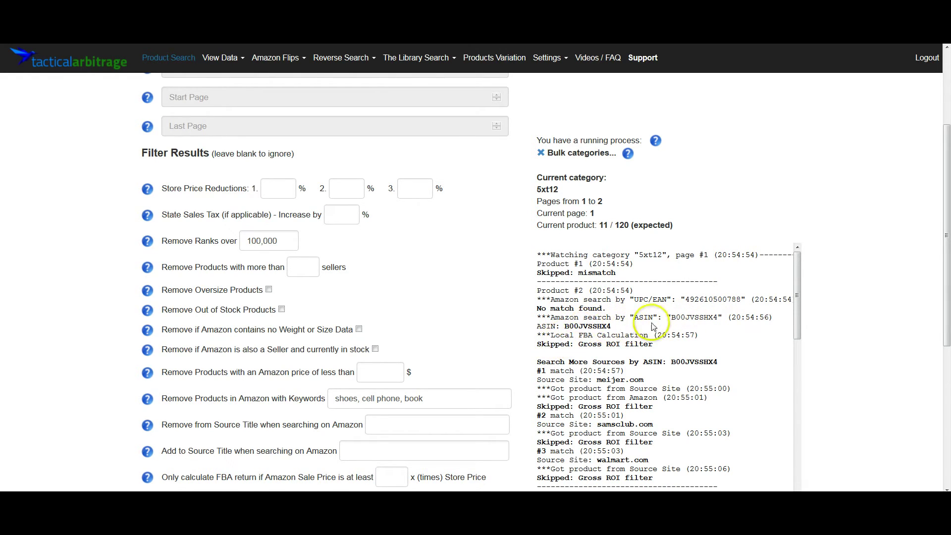
scroll(698, 347, "down", 1)
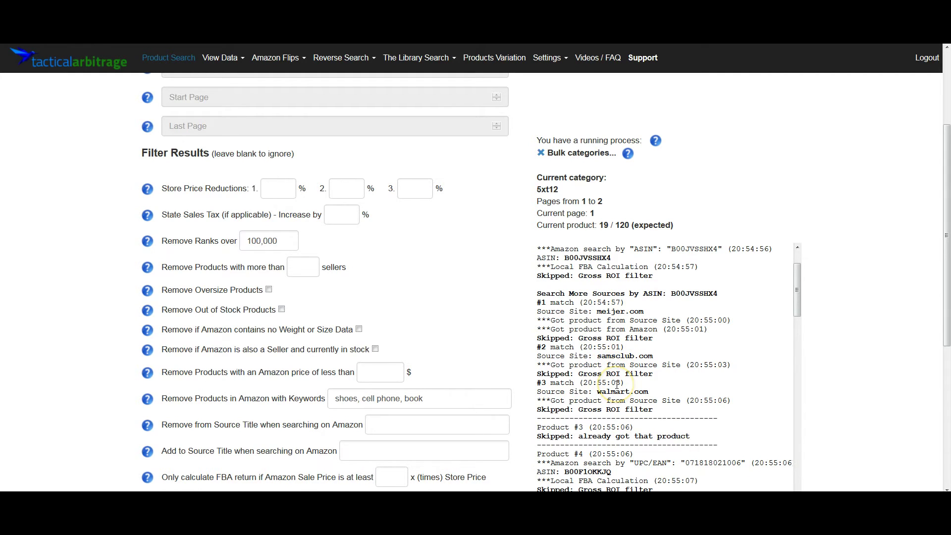
scroll(629, 376, "down", 2)
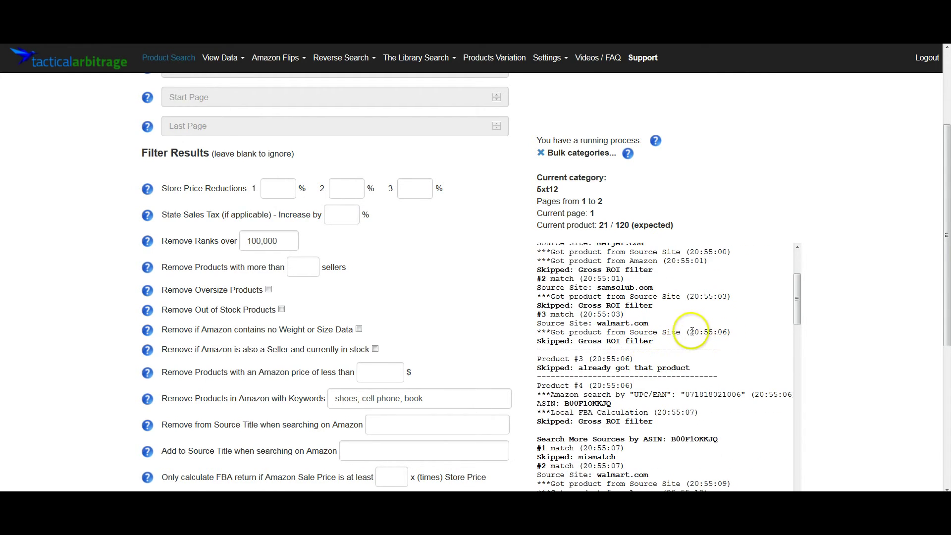
scroll(692, 341, "up", 2)
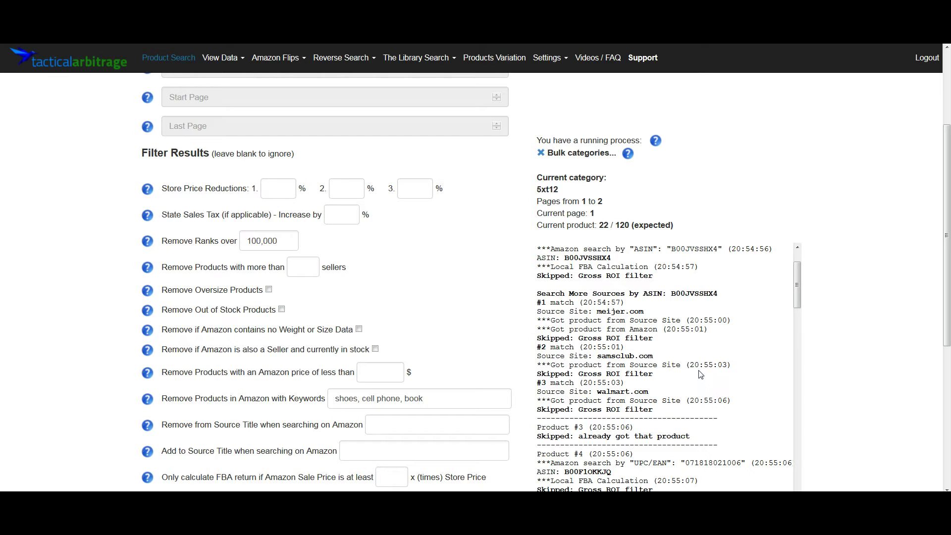
scroll(763, 283, "down", 3)
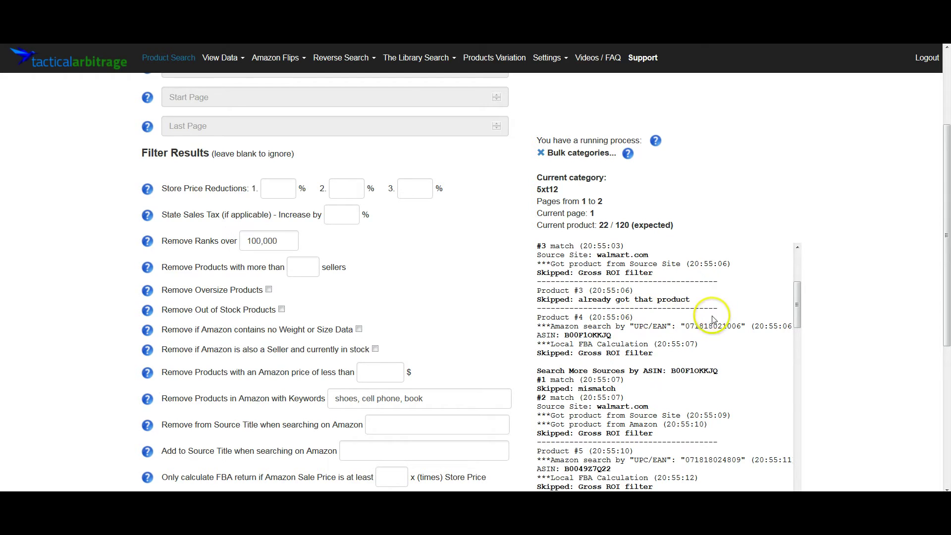
scroll(721, 317, "down", 1)
scroll(726, 322, "down", 1)
scroll(693, 317, "down", 3)
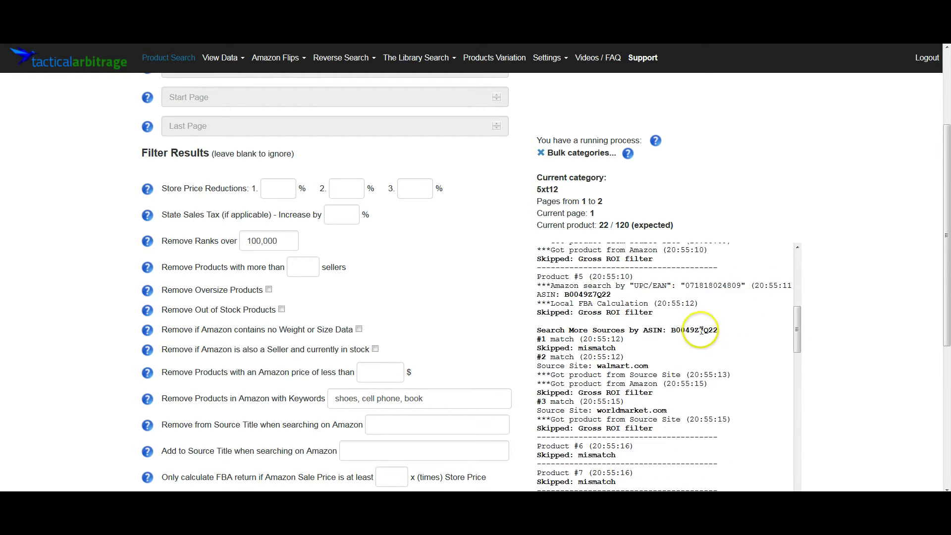
scroll(694, 332, "down", 1)
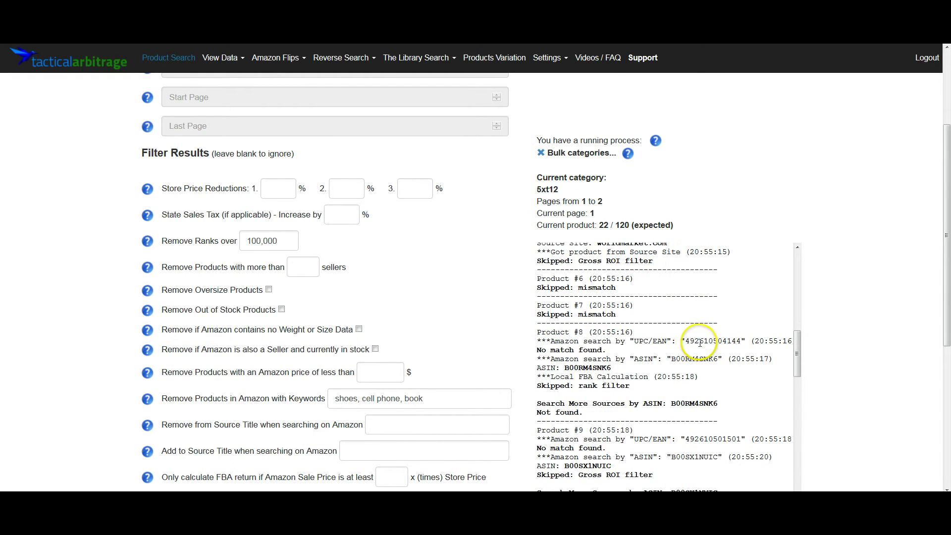
scroll(698, 342, "up", 1)
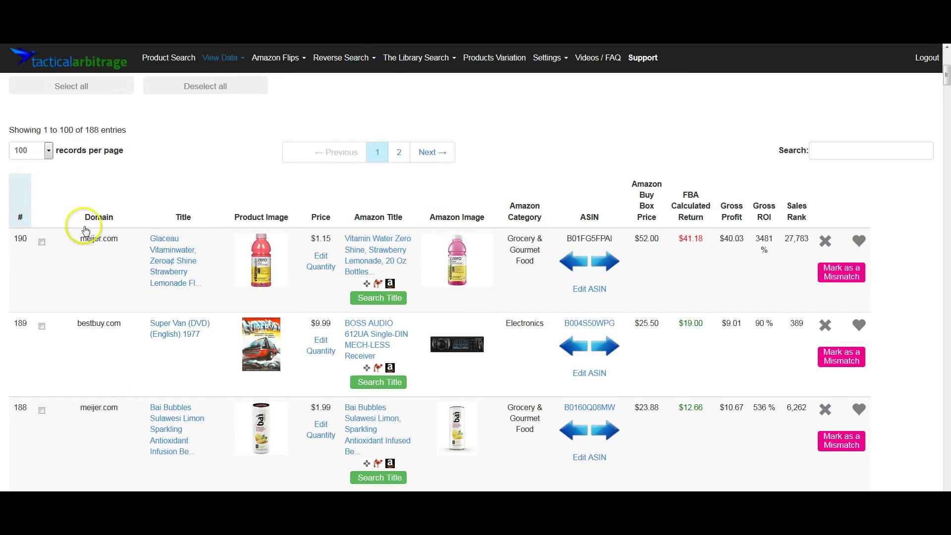
Sort the View Data results by entry number in descending order.
scroll(28, 218, "up", 2)
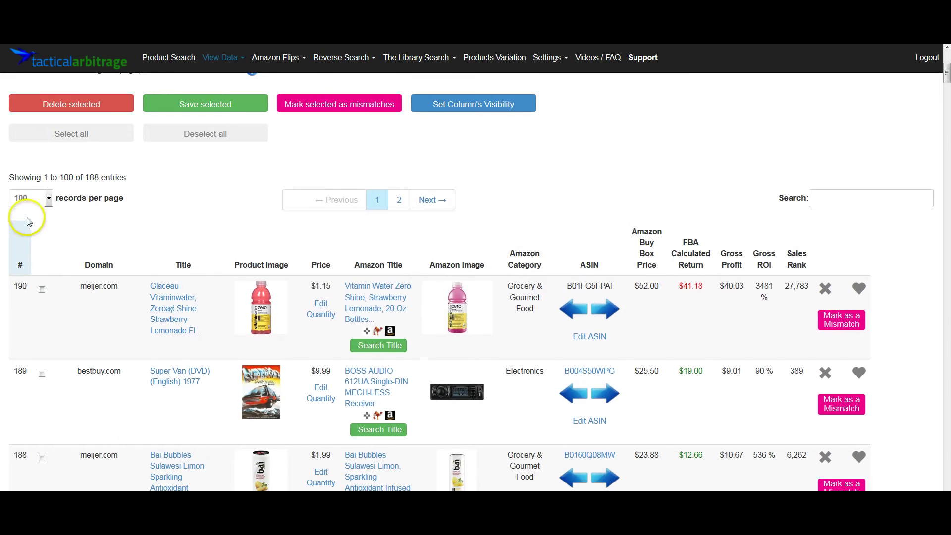
left_click(20, 287)
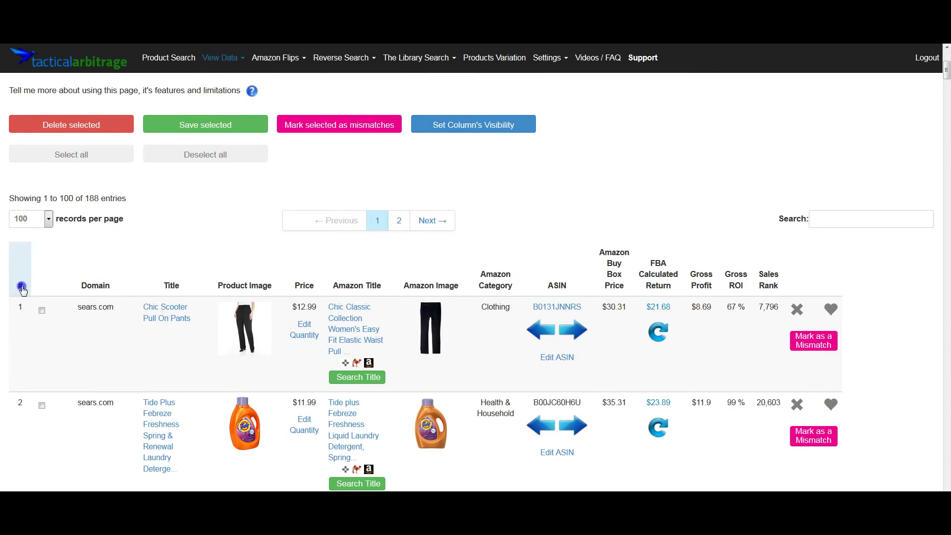
left_click(21, 287)
scroll(449, 322, "down", 3)
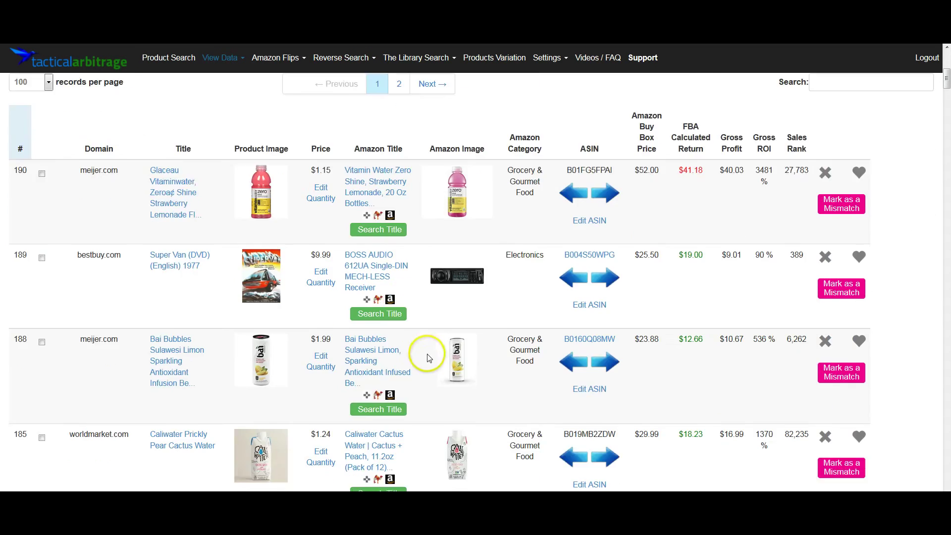
Set the quantity of the meijer.com Bai Bubbles Sulawesi Limon product to 12 units and save it.
mouse_move(460, 361)
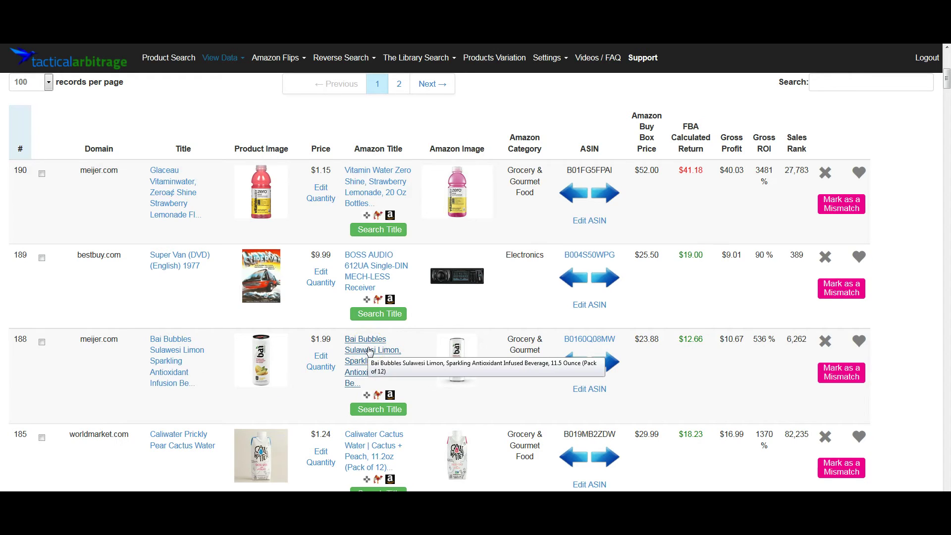
left_click(342, 363)
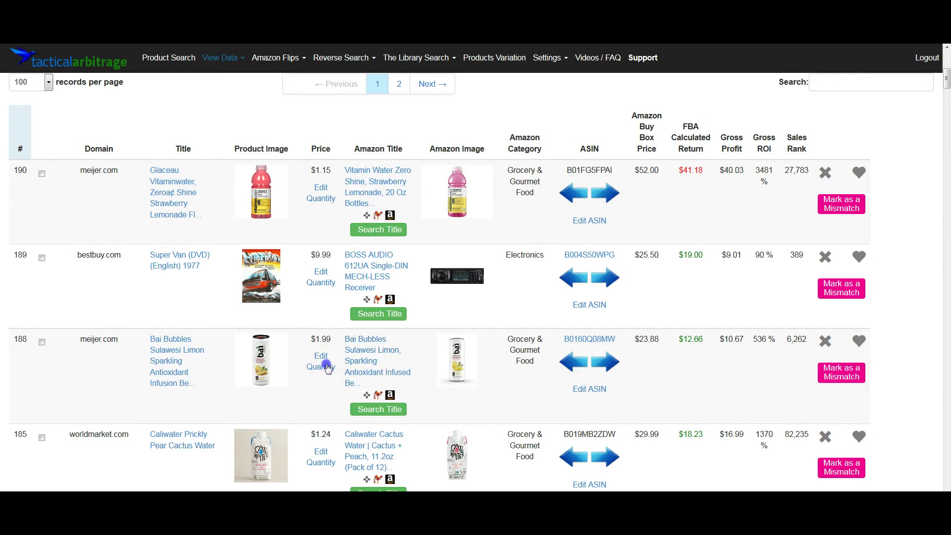
left_click(356, 362)
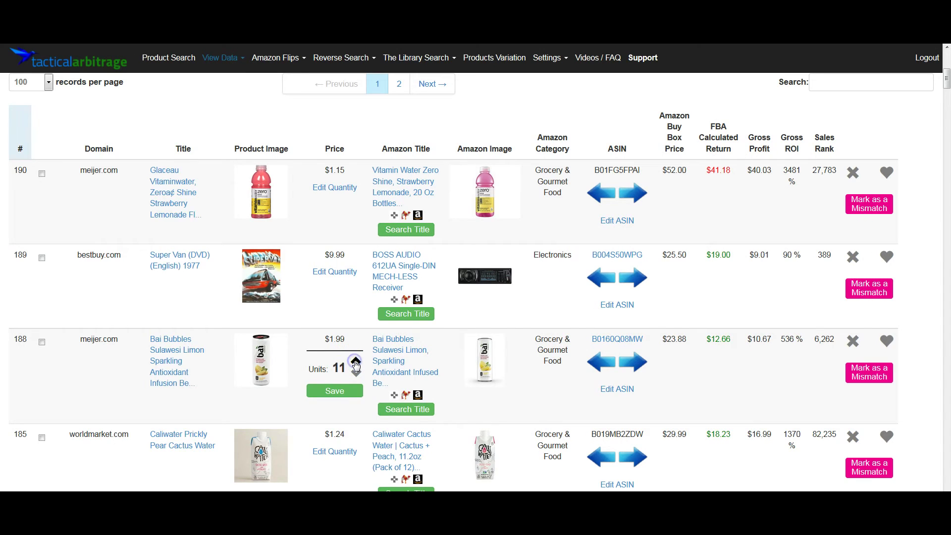
left_click(360, 389)
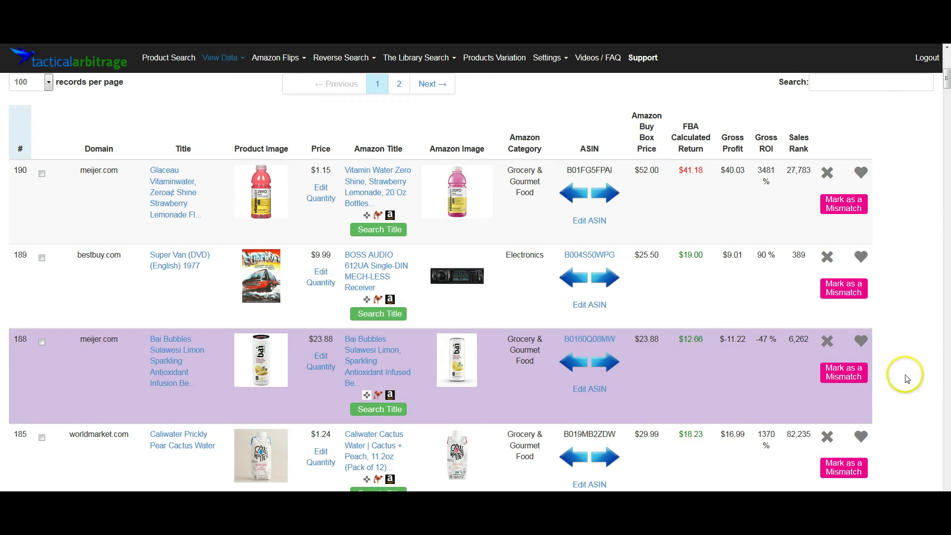
Delete the meijer.com Bai Bubbles Sulawesi Limon result and mark the bestbuy.com Super Van (DVD) result as a mismatch.
left_click(825, 340)
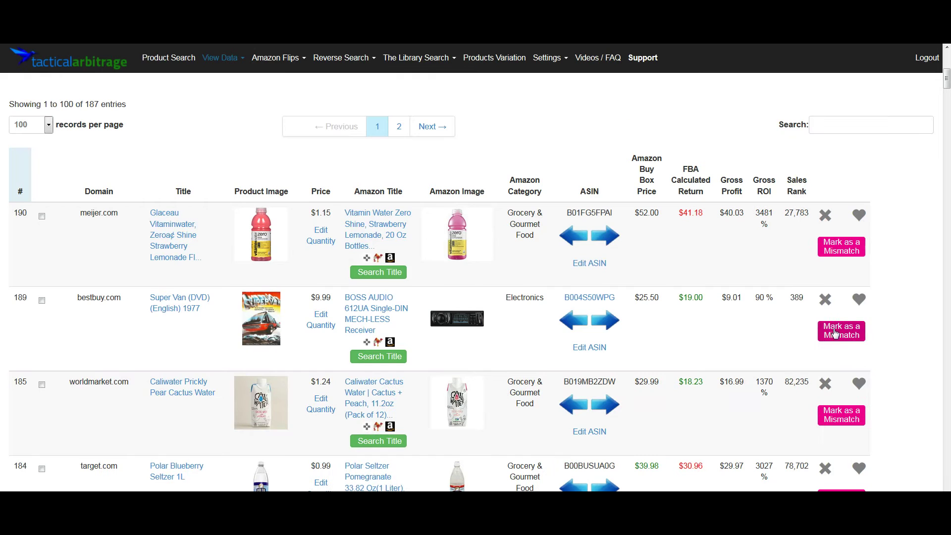
scroll(248, 306, "up", 2)
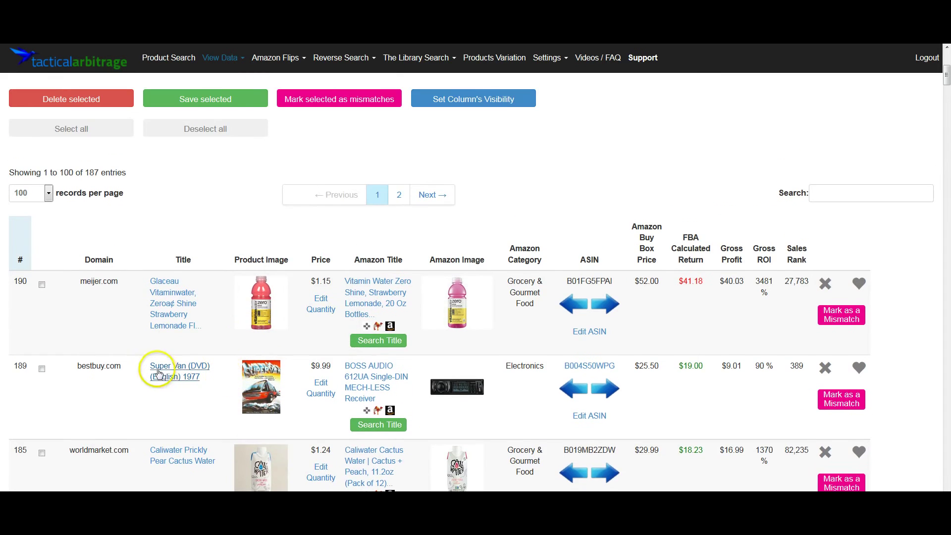
scroll(141, 297, "down", 3)
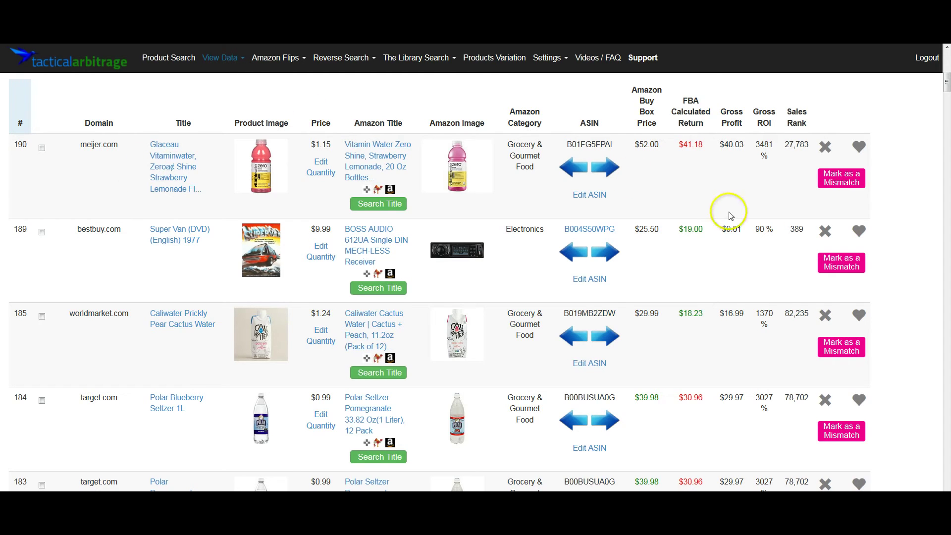
scroll(743, 278, "up", 1)
left_click(842, 329)
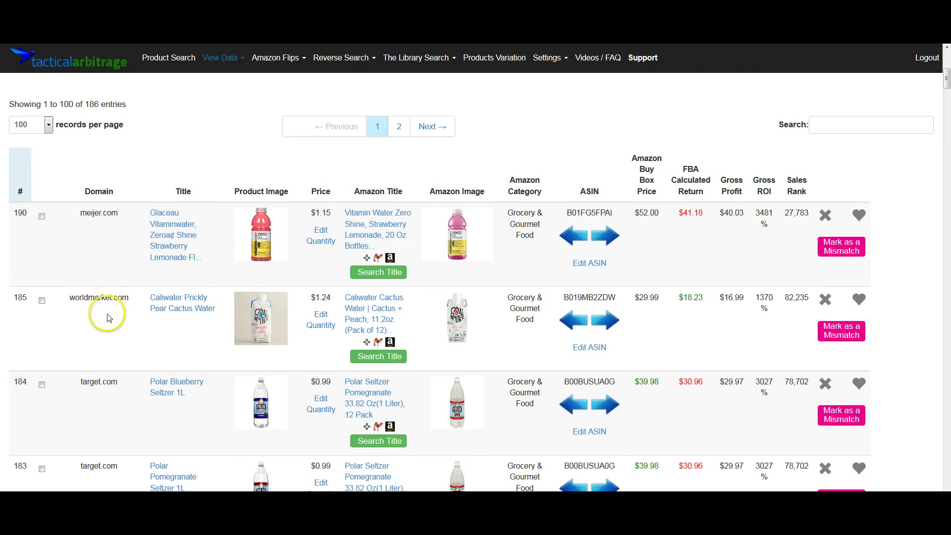
Mark the dollartree.com Basic Solutions Colorful Headwraps result as a mismatch.
scroll(106, 317, "down", 4)
scroll(113, 333, "down", 3)
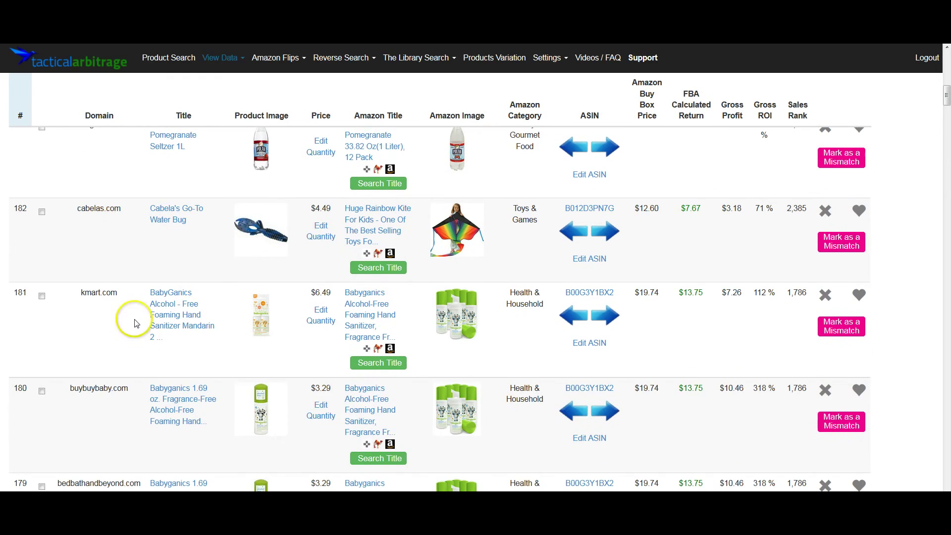
scroll(116, 366, "down", 4)
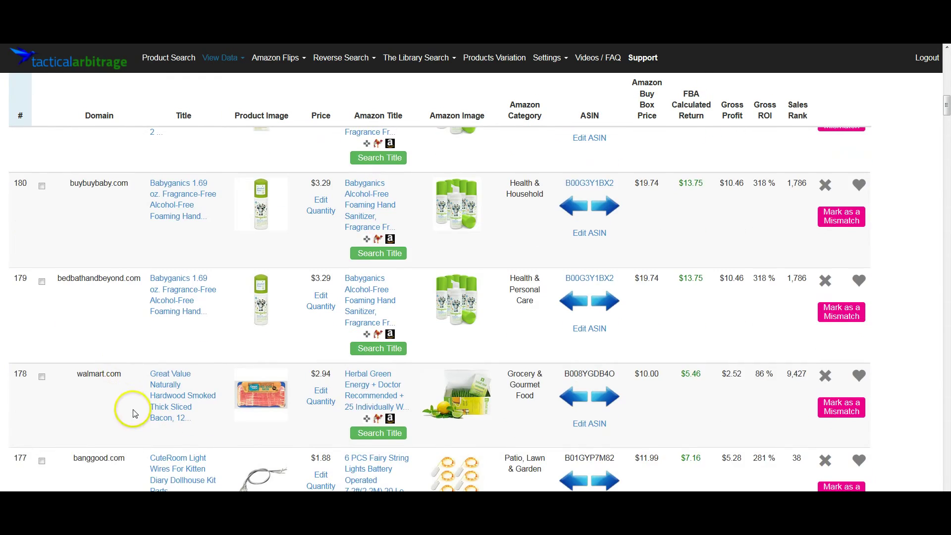
scroll(129, 406, "down", 3)
scroll(117, 258, "down", 5)
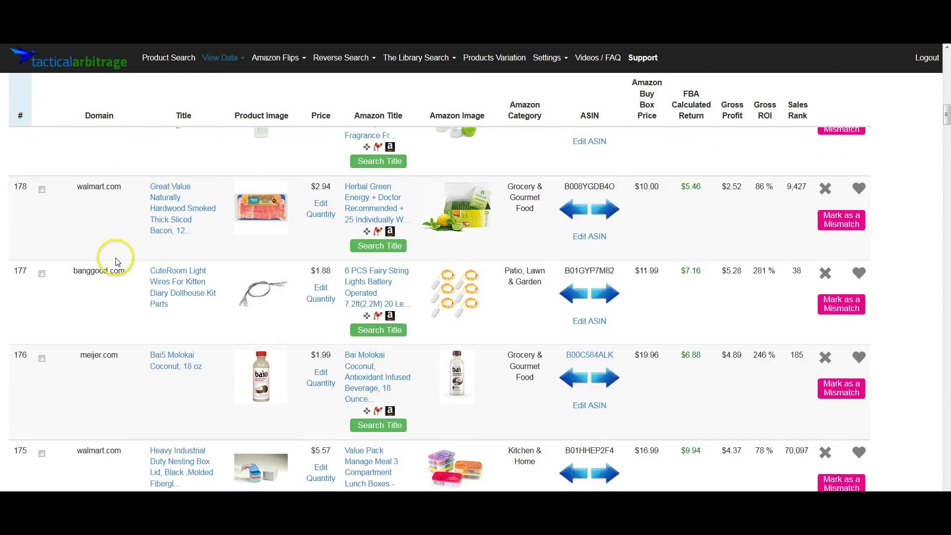
scroll(123, 297, "up", 3)
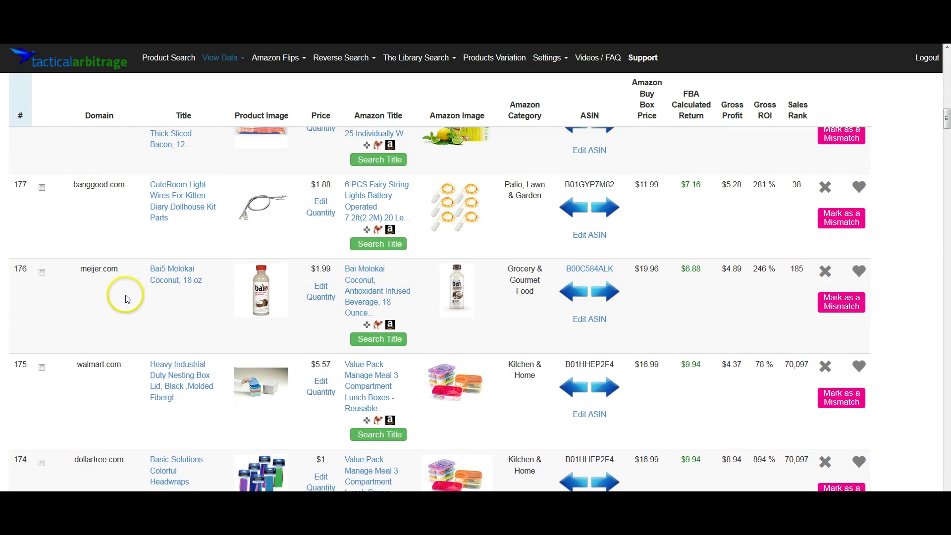
scroll(121, 309, "down", 3)
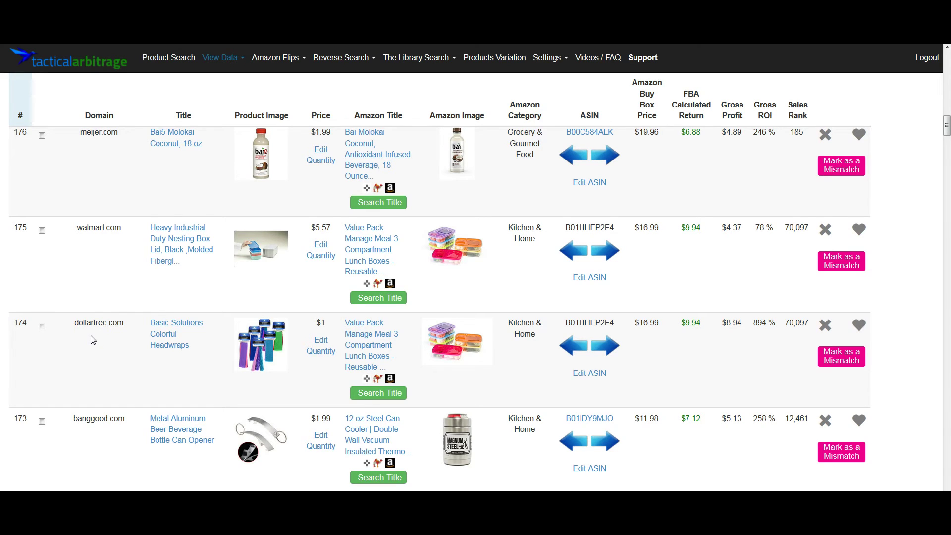
left_click(838, 362)
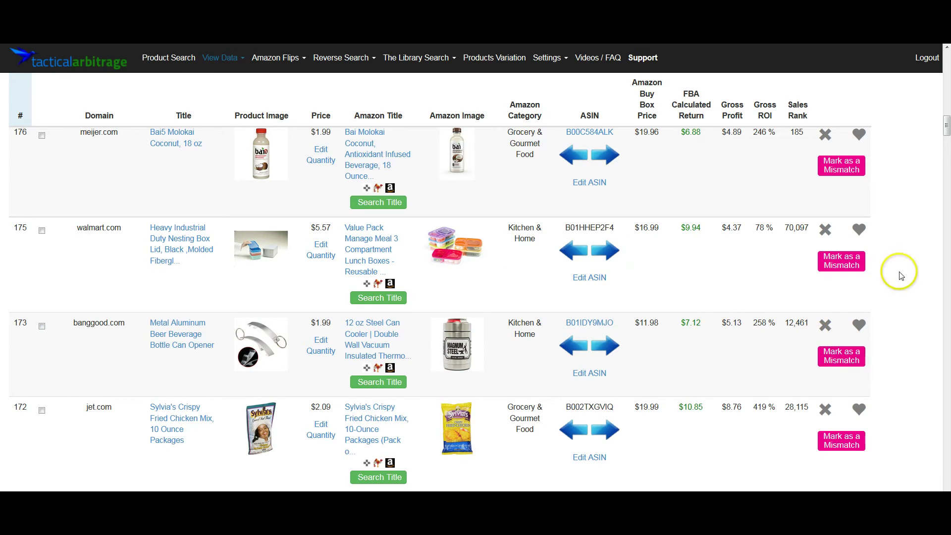
Mark the jet.com Sylvia's Crispy Fried Chicken Mix and koleimports.com Justice for All Photo Frame results as mismatches.
scroll(573, 251, "down", 5)
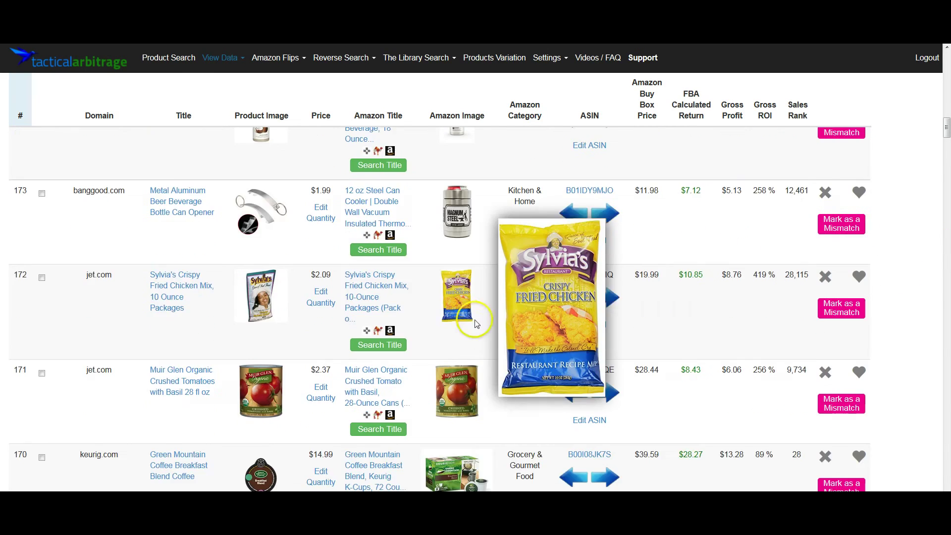
scroll(582, 356, "up", 2)
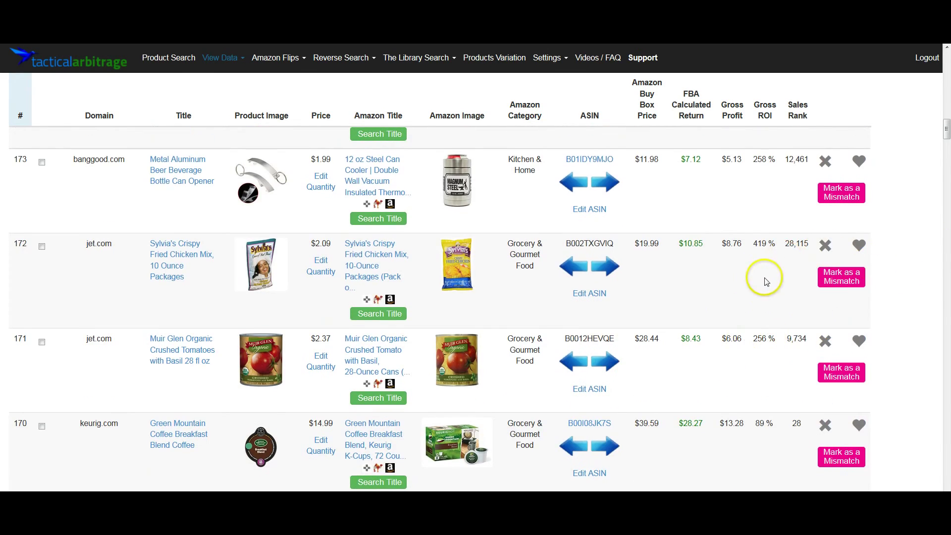
left_click(841, 276)
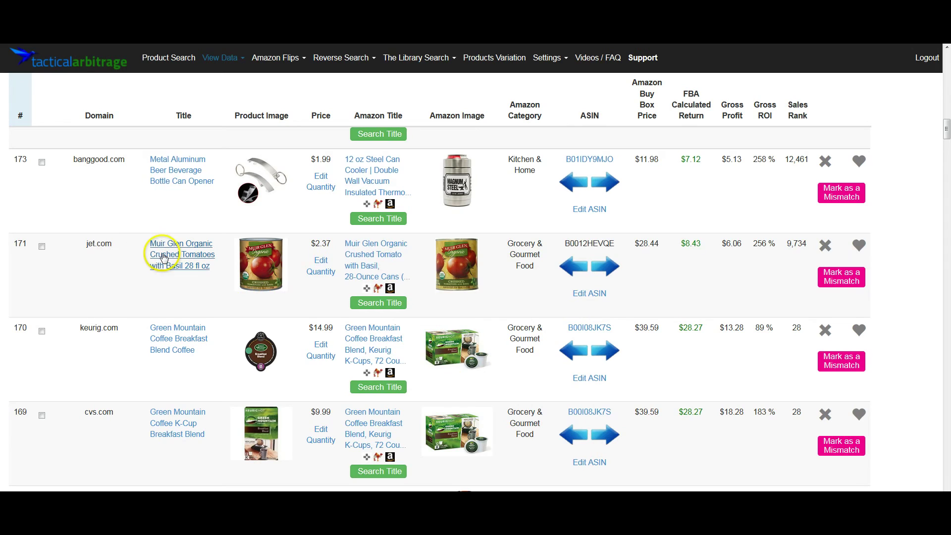
scroll(418, 303, "down", 3)
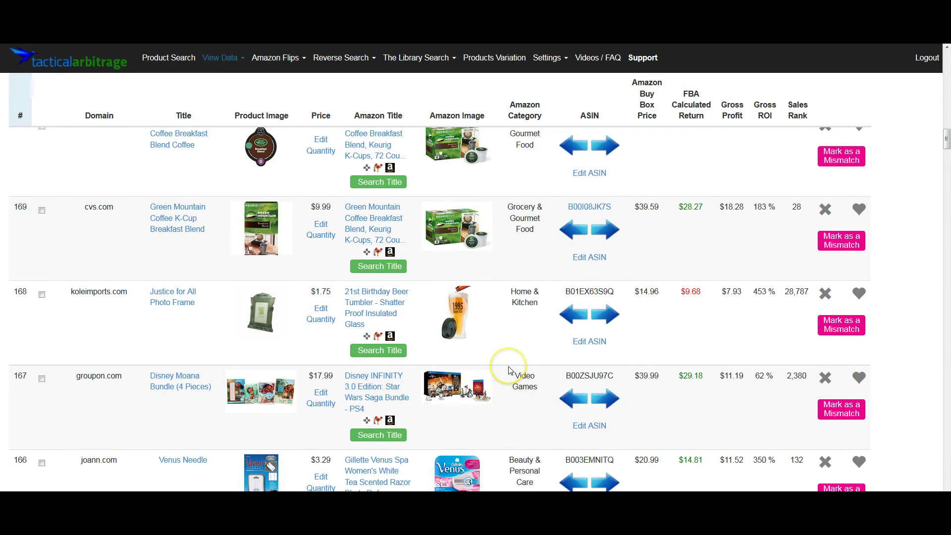
left_click(840, 322)
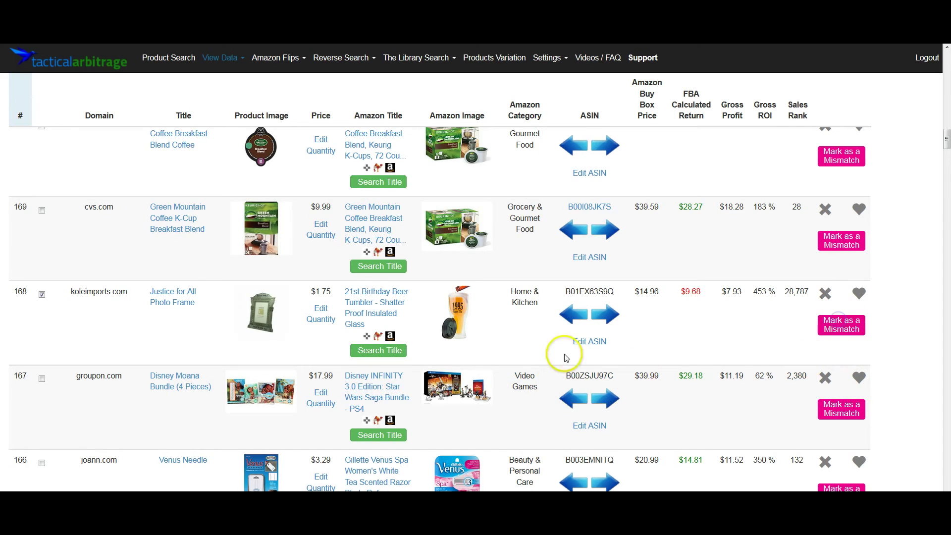
Mark the cabelas.com Cabela's Go-To Water Bug result as a mismatch.
scroll(201, 282, "up", 15)
scroll(32, 229, "up", 20)
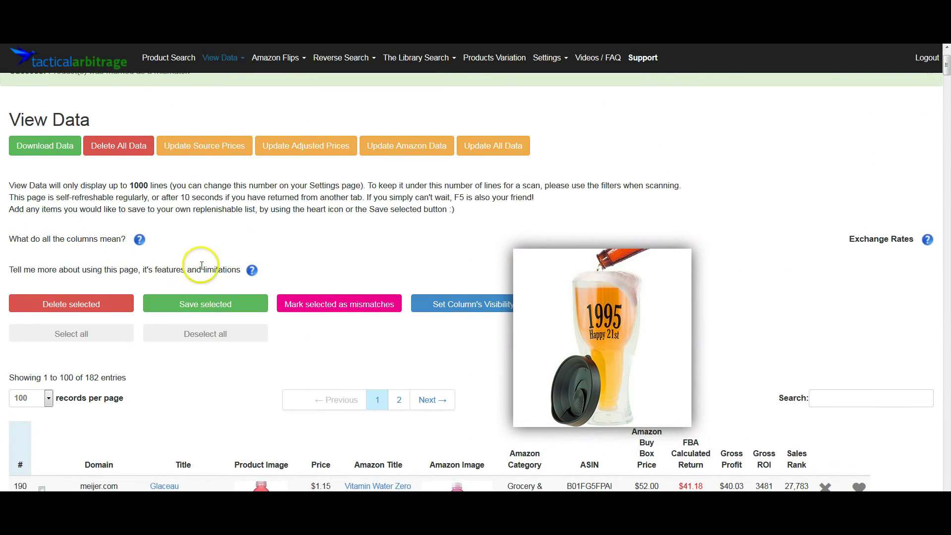
scroll(327, 269, "down", 15)
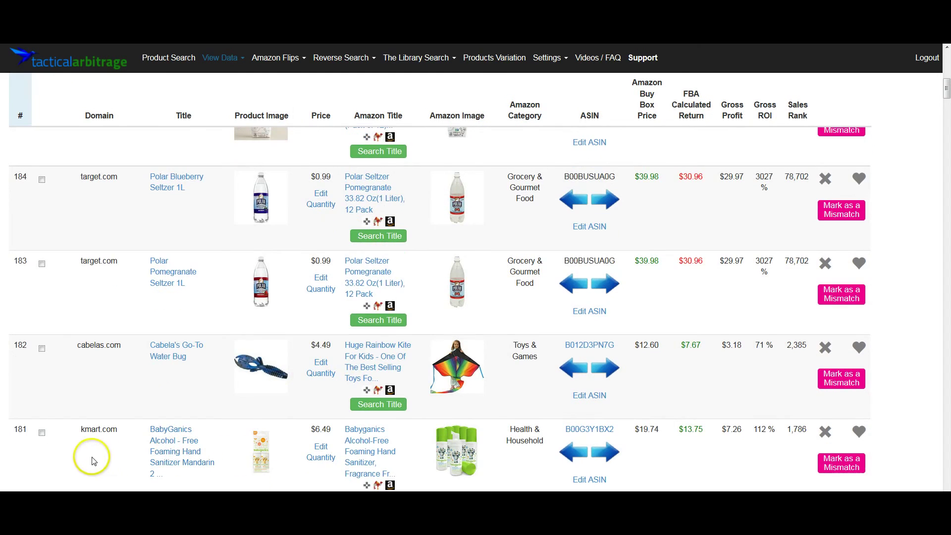
scroll(860, 358, "up", 1)
scroll(859, 358, "up", 1)
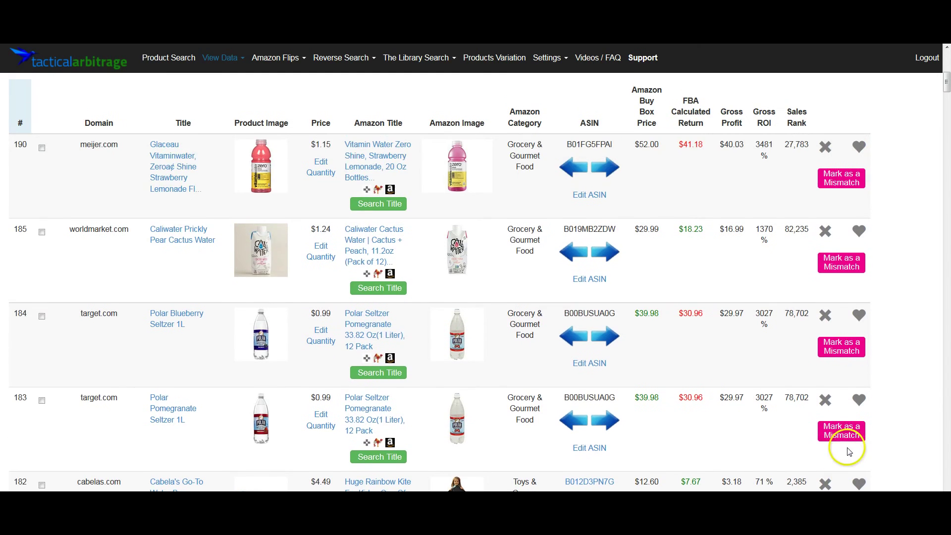
scroll(860, 451, "down", 3)
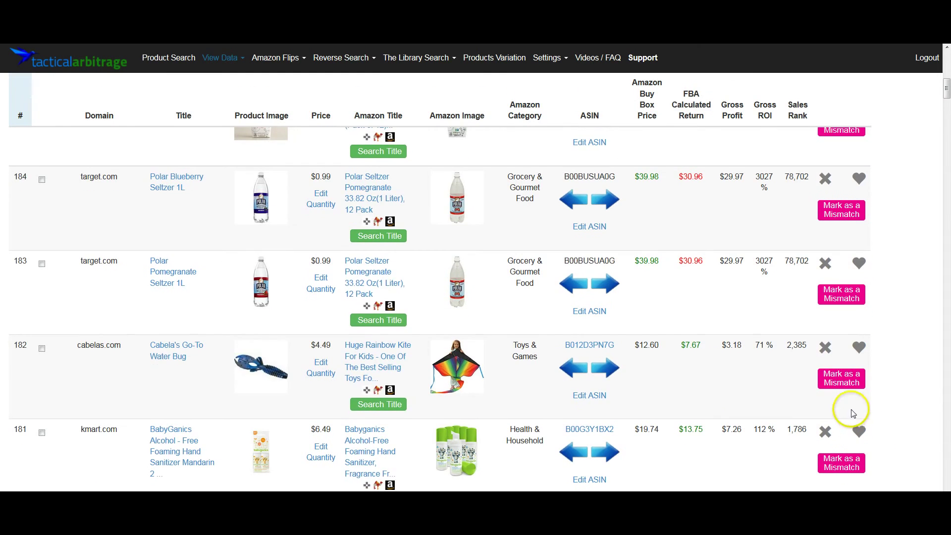
left_click(841, 377)
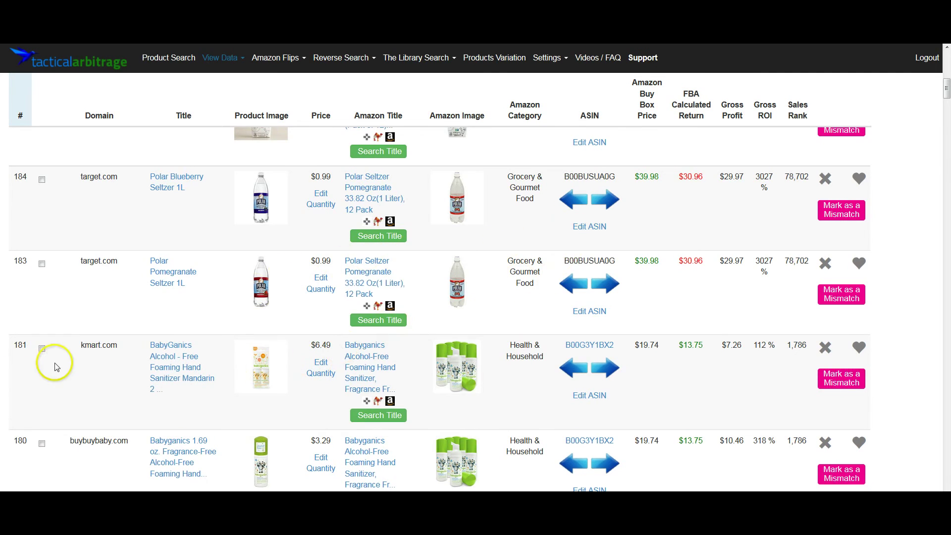
Mark the banggood.com Metal Aluminum Beer Beverage Bottle Can Opener result as a mismatch.
scroll(53, 272, "down", 5)
scroll(67, 293, "down", 2)
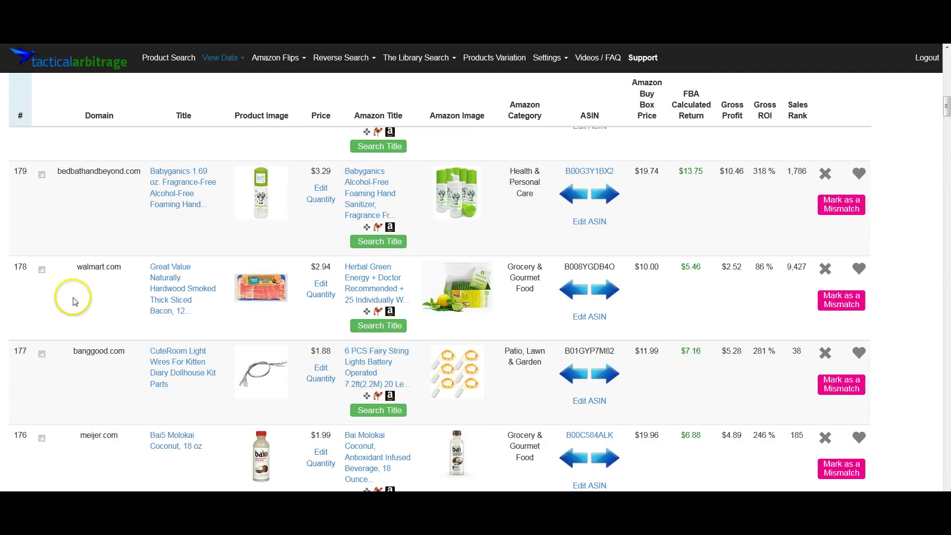
scroll(81, 327, "down", 5)
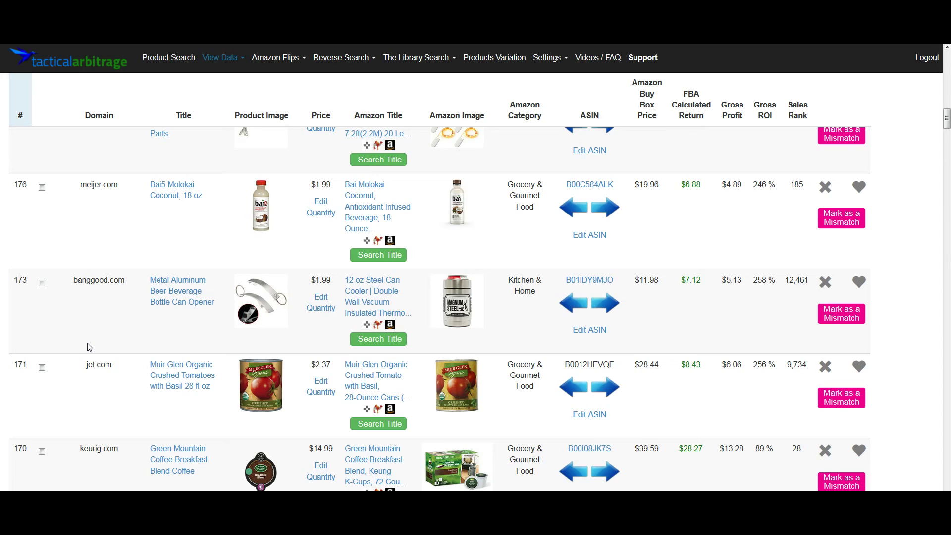
left_click(840, 315)
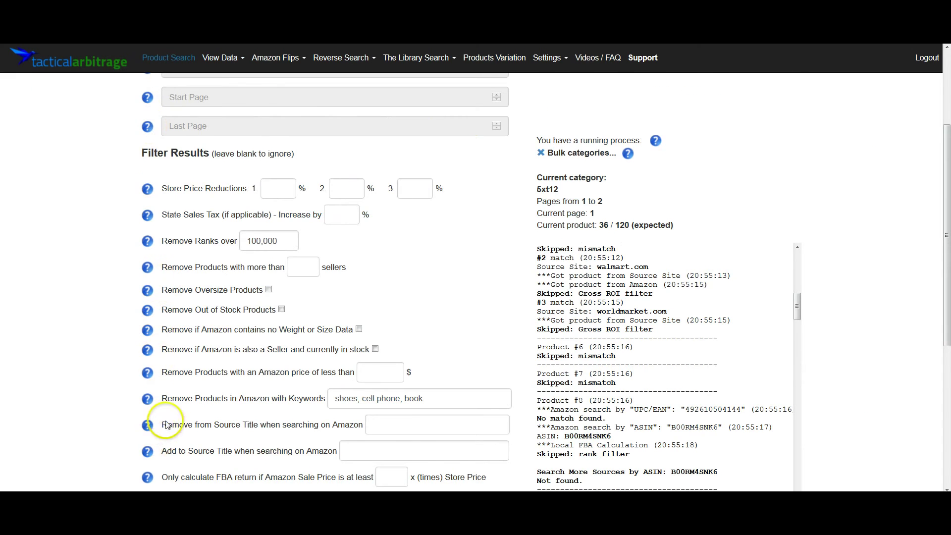
Review the Product Search filter settings and the running bulk search's process log.
scroll(158, 436, "down", 5)
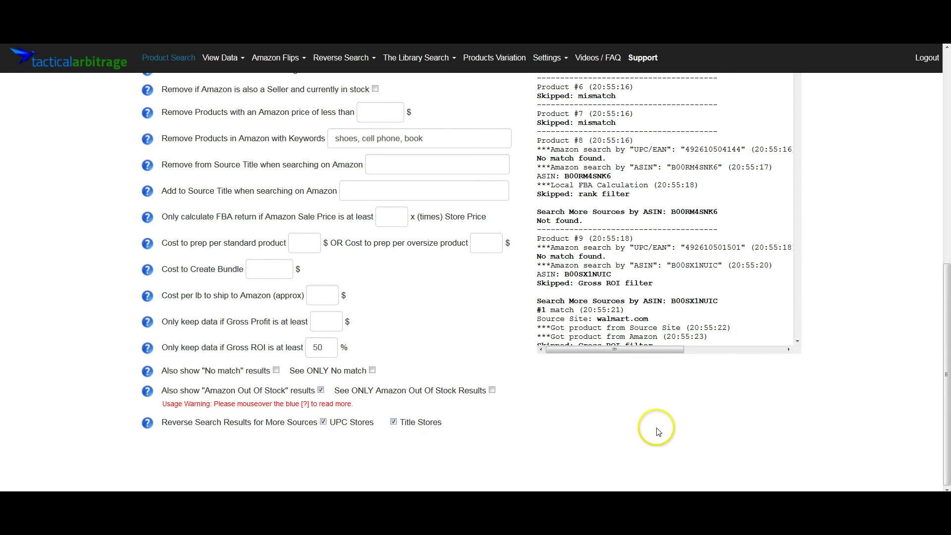
scroll(520, 452, "up", 8)
scroll(500, 462, "down", 8)
scroll(580, 271, "up", 3)
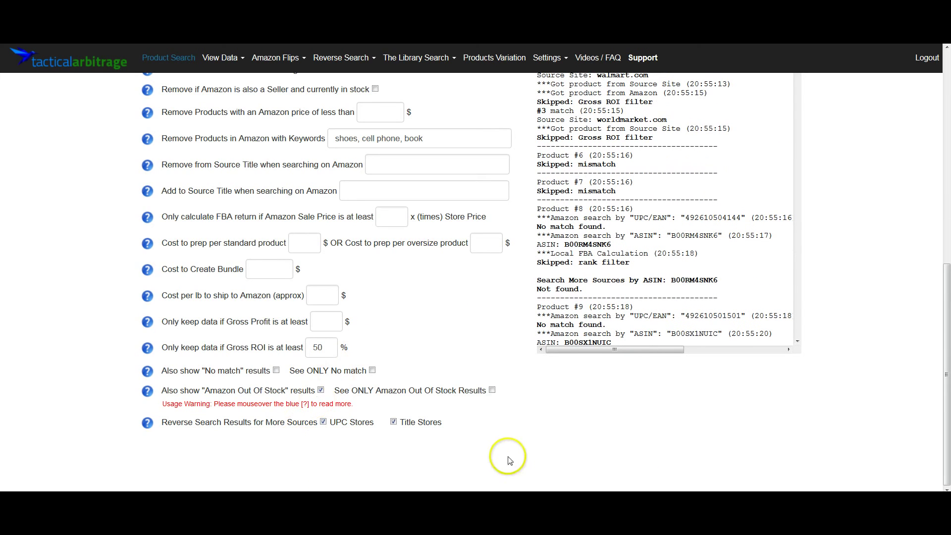